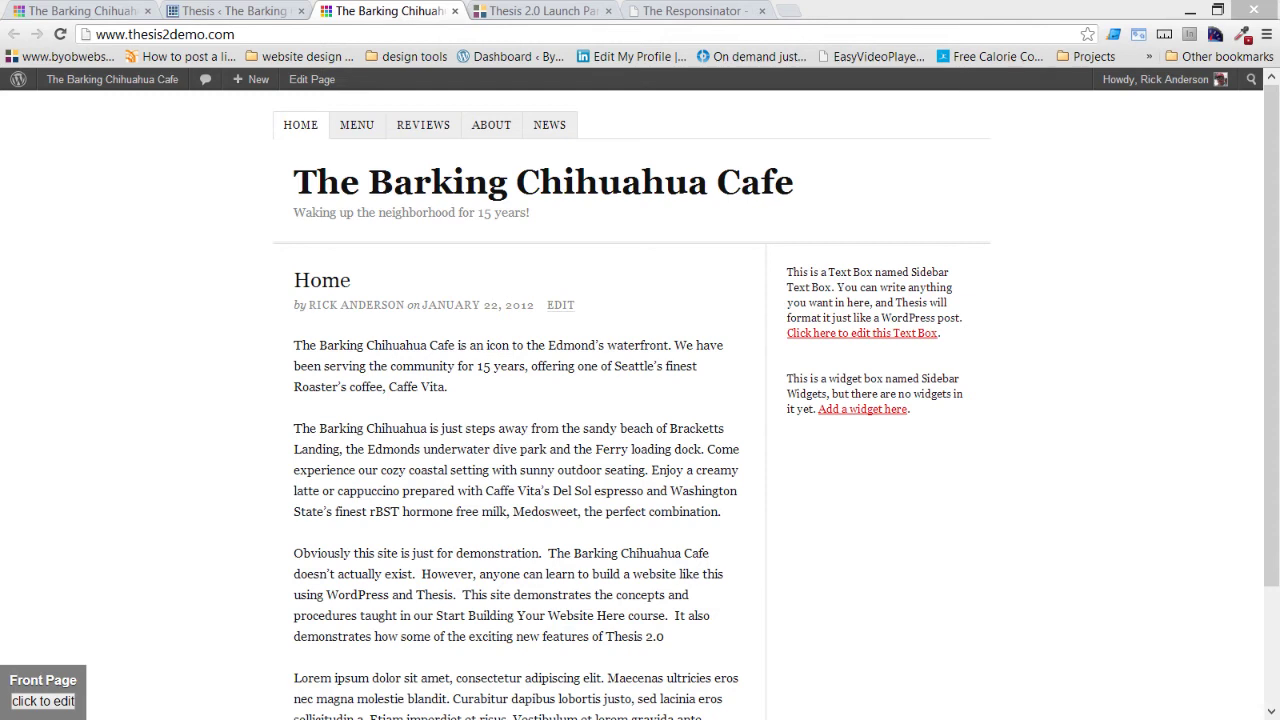
# Compare the two open Barking Chihuahua Cafe home pages and close the duplicate, keeping the first one open.
pyautogui.click(84, 10)
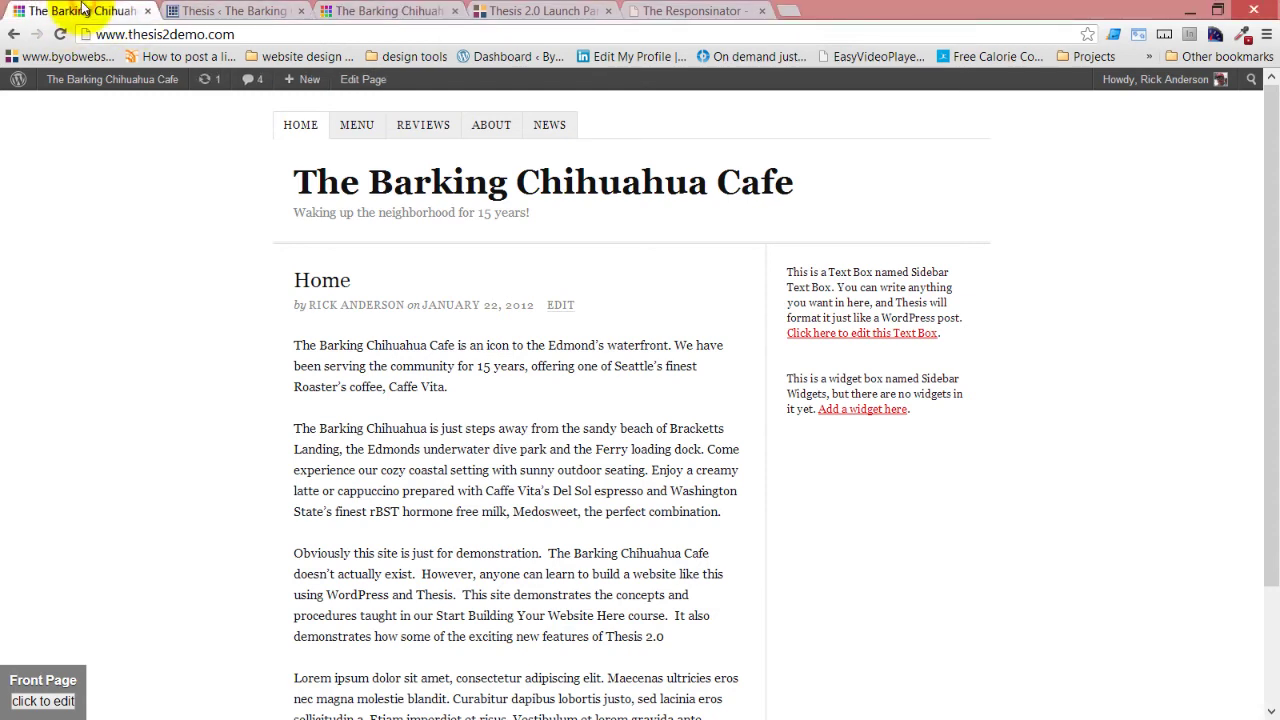
pyautogui.click(380, 10)
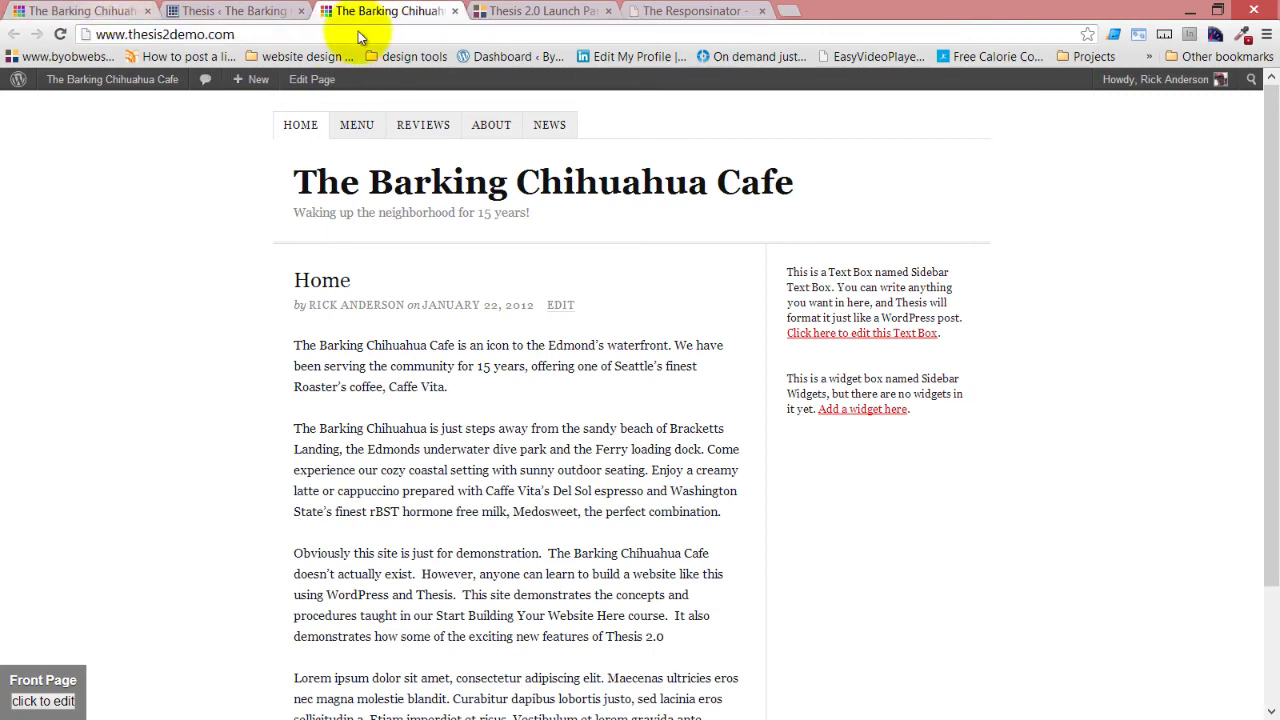
pyautogui.click(88, 55)
pyautogui.click(84, 10)
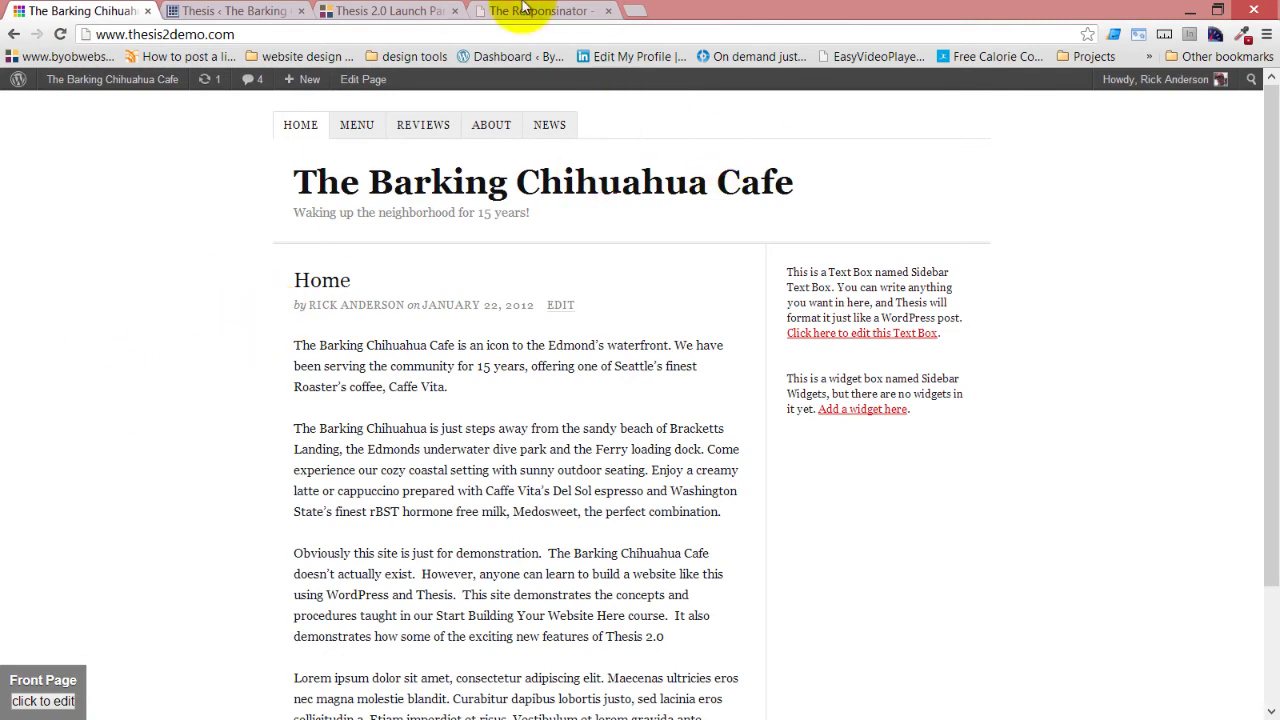
pyautogui.click(520, 10)
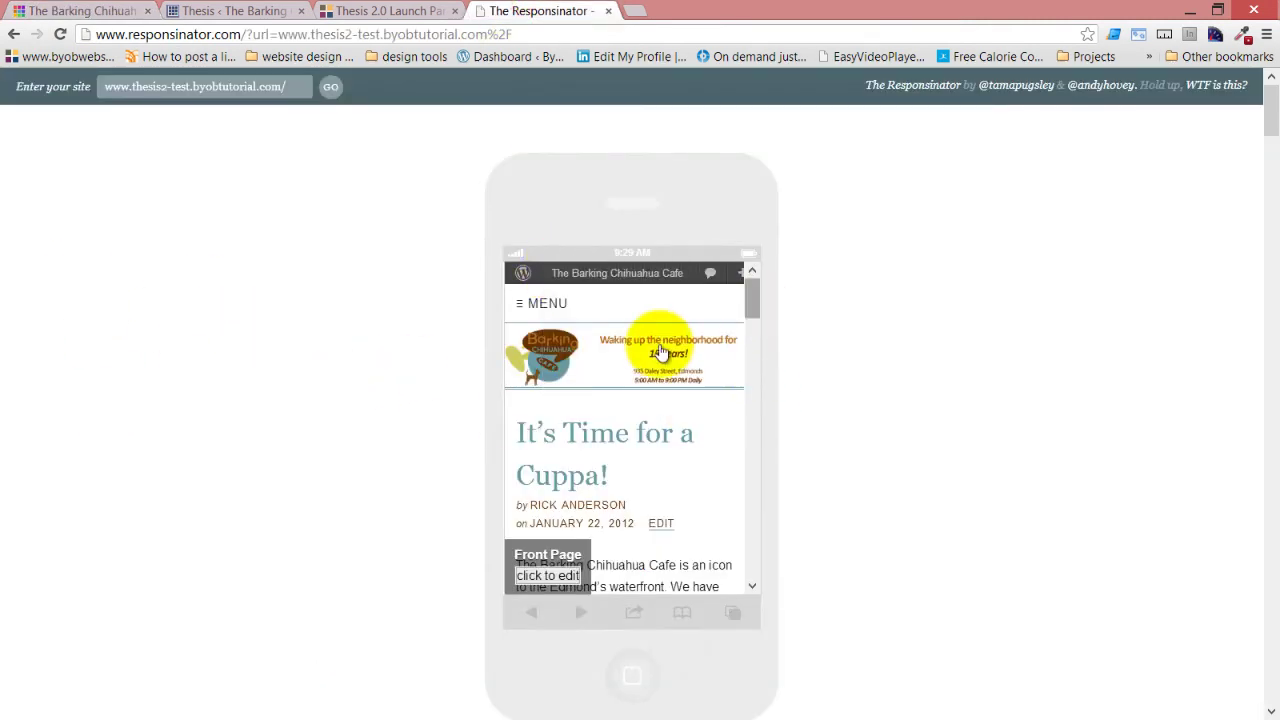
pyautogui.moveTo(751, 306); pyautogui.dragTo(754, 342)
pyautogui.scroll(-5, 677, 357)
pyautogui.scroll(-6, 590, 352)
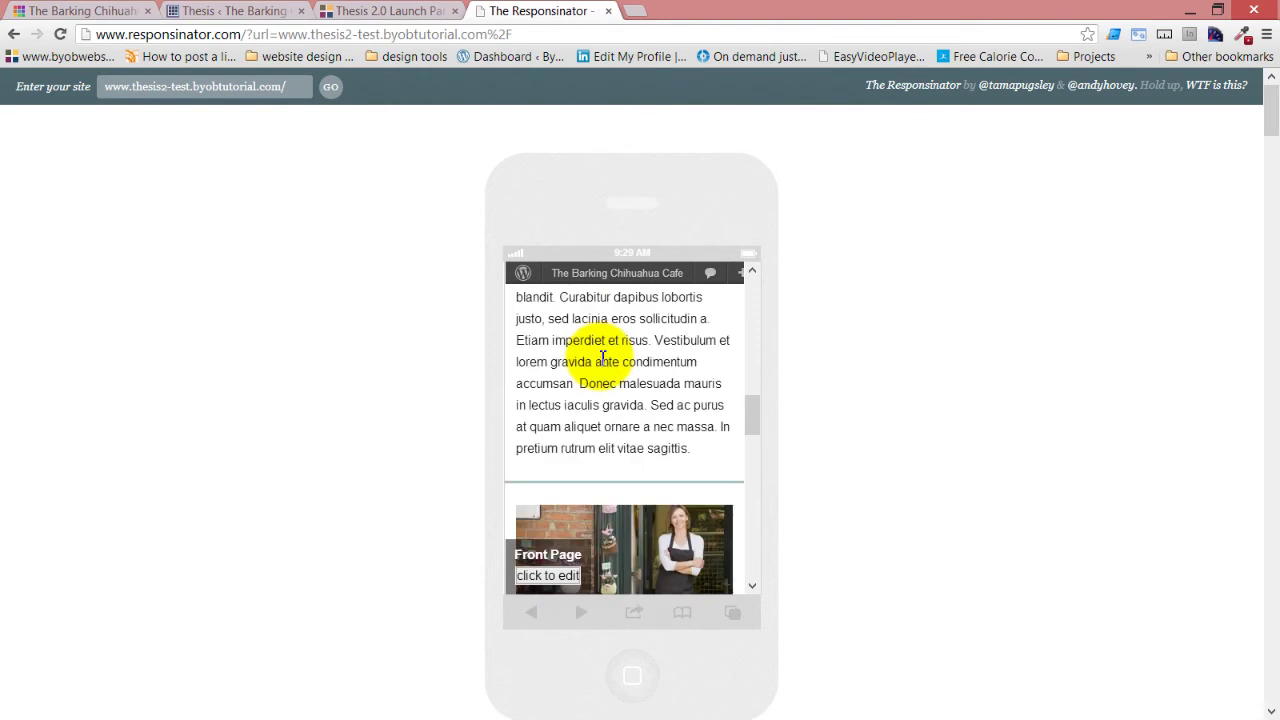
pyautogui.moveTo(751, 450); pyautogui.dragTo(758, 584)
pyautogui.scroll(3, 686, 525)
pyautogui.scroll(2, 686, 524)
pyautogui.scroll(-4, 688, 526)
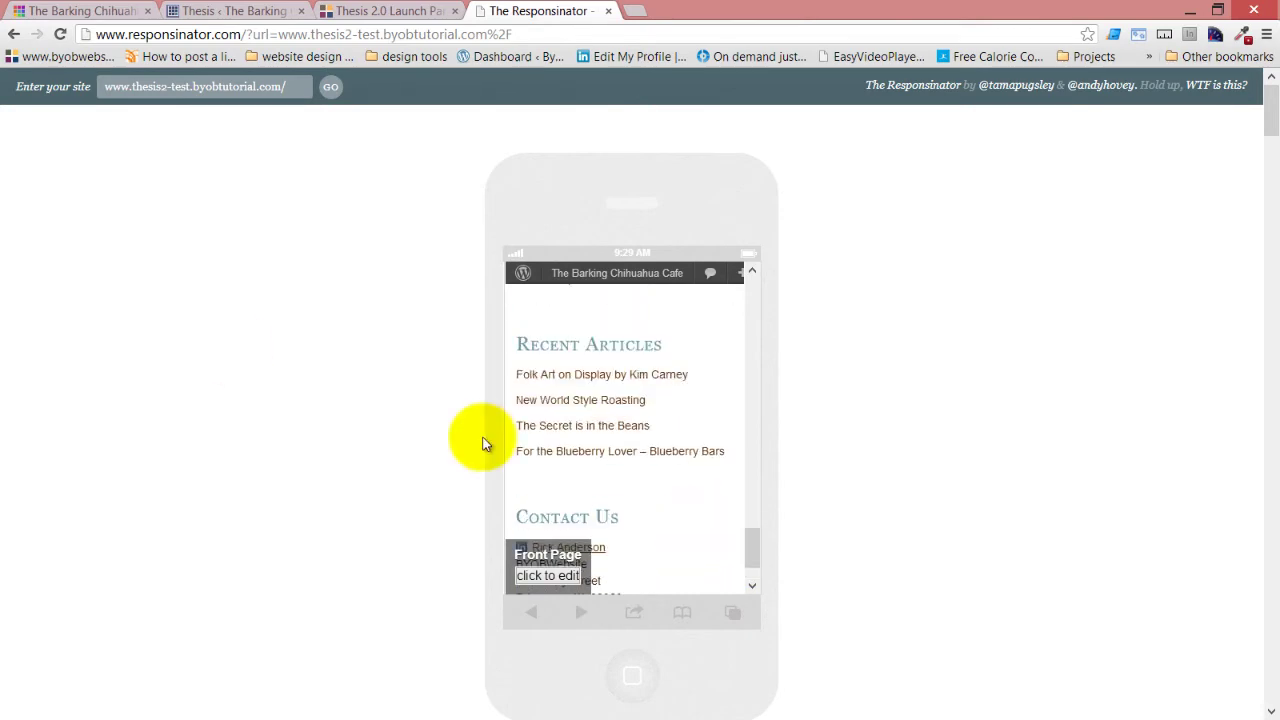
pyautogui.moveTo(757, 529); pyautogui.dragTo(742, 275)
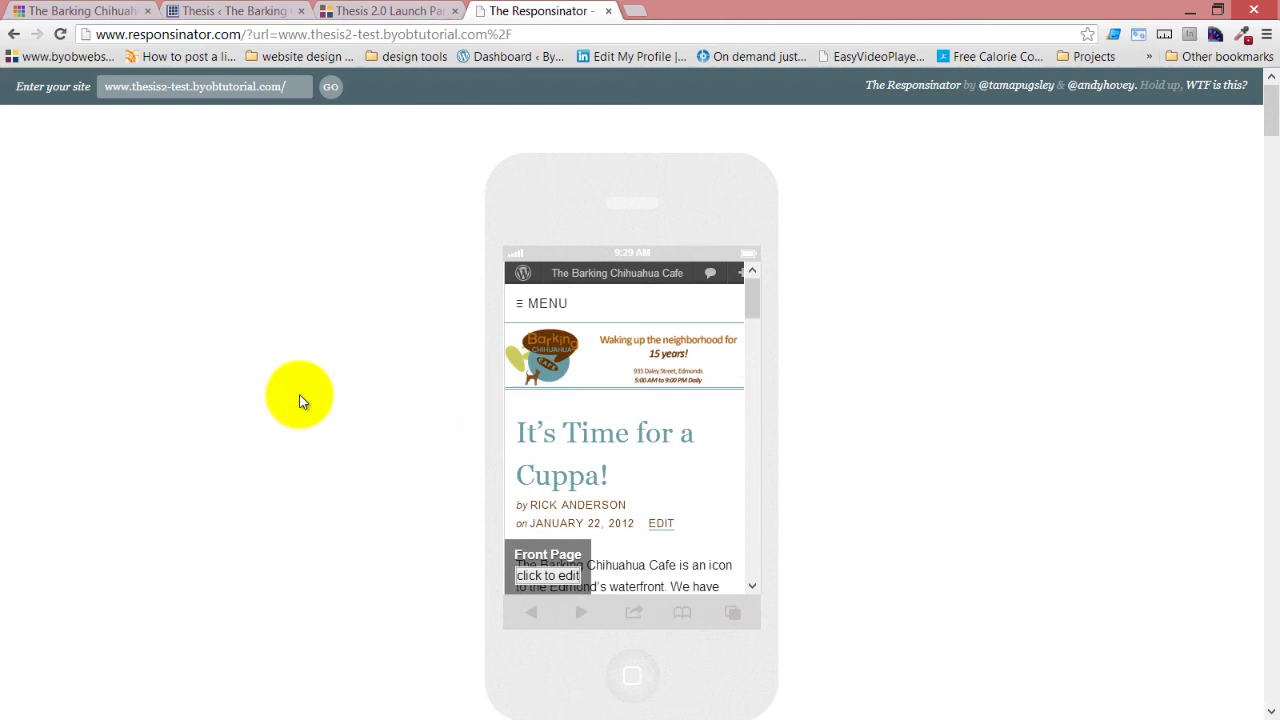
# Switch to the Thesis admin page and view the Classic Responsive skin's design options.
pyautogui.click(230, 10)
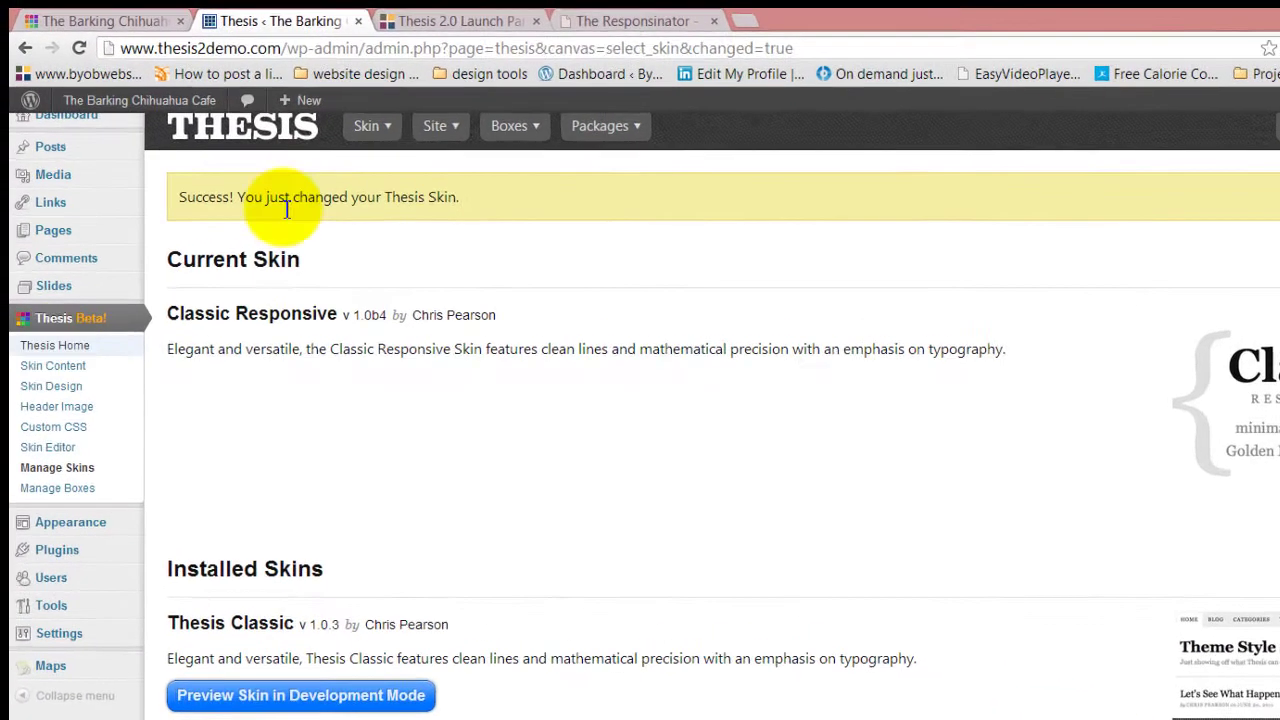
pyautogui.moveTo(317, 105)
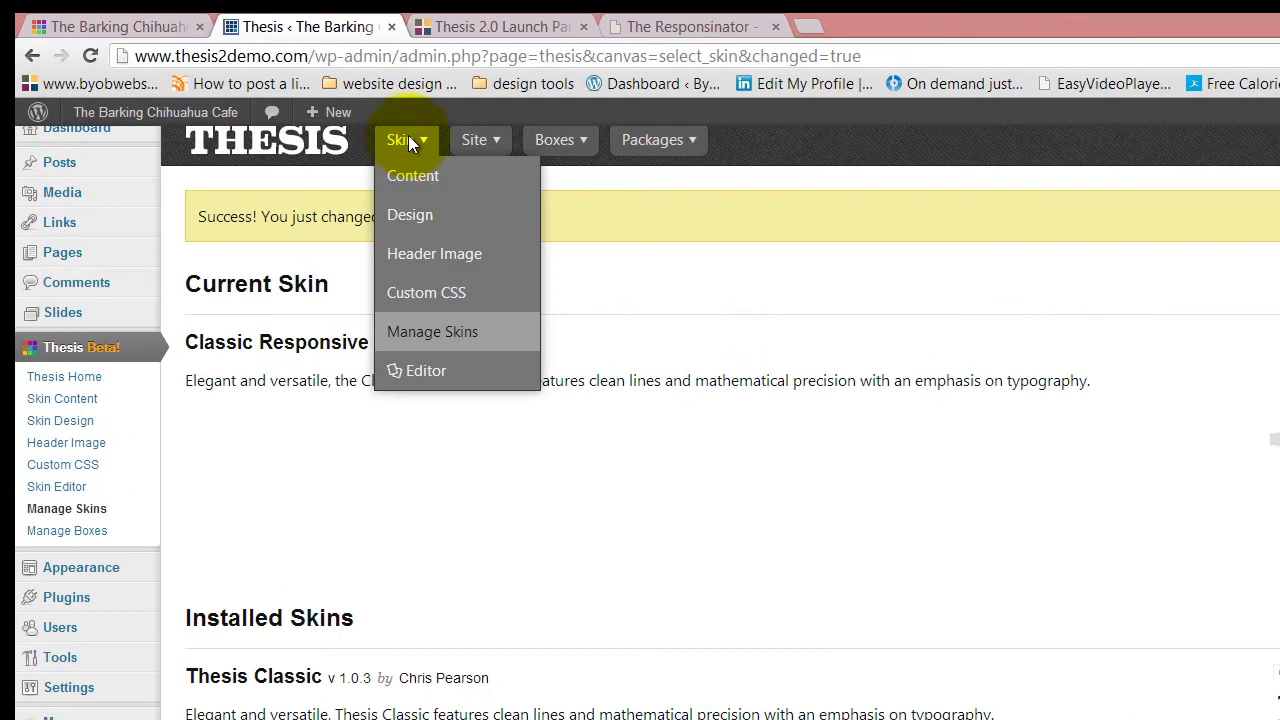
pyautogui.click(413, 222)
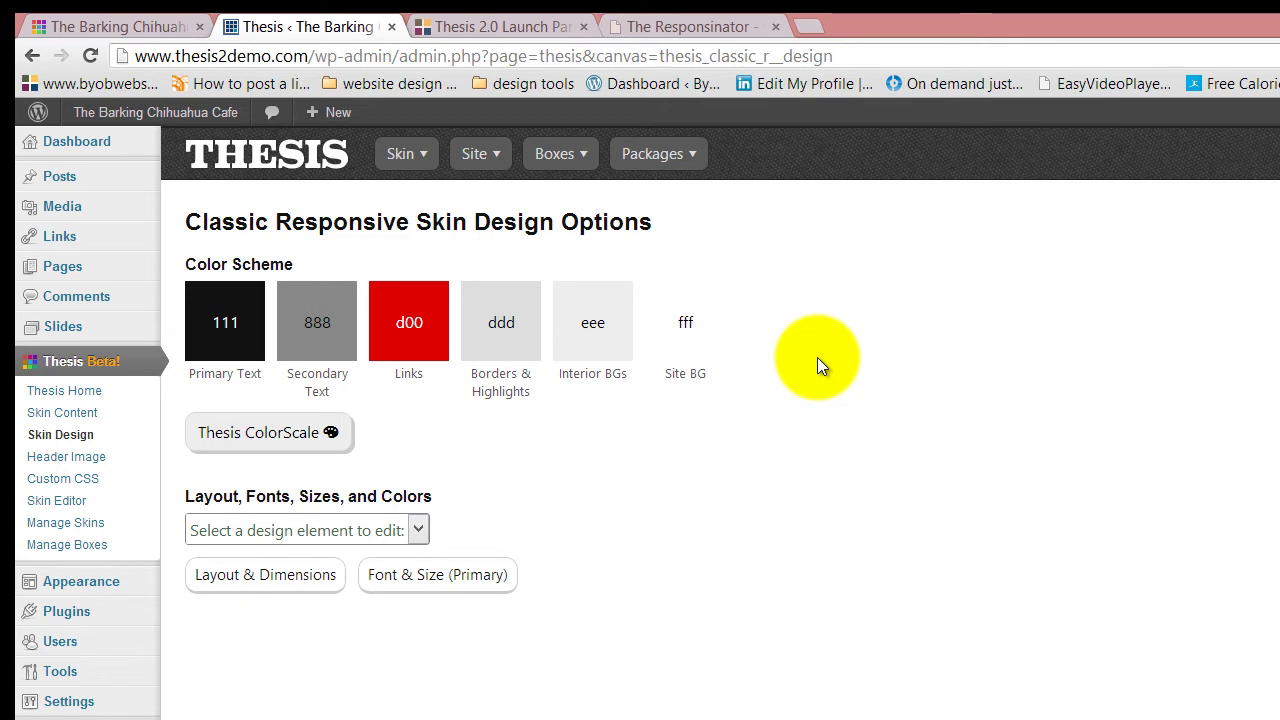
# In the skin content's Nav Menu options, set the menu to display to Main Menu.
pyautogui.moveTo(408, 153)
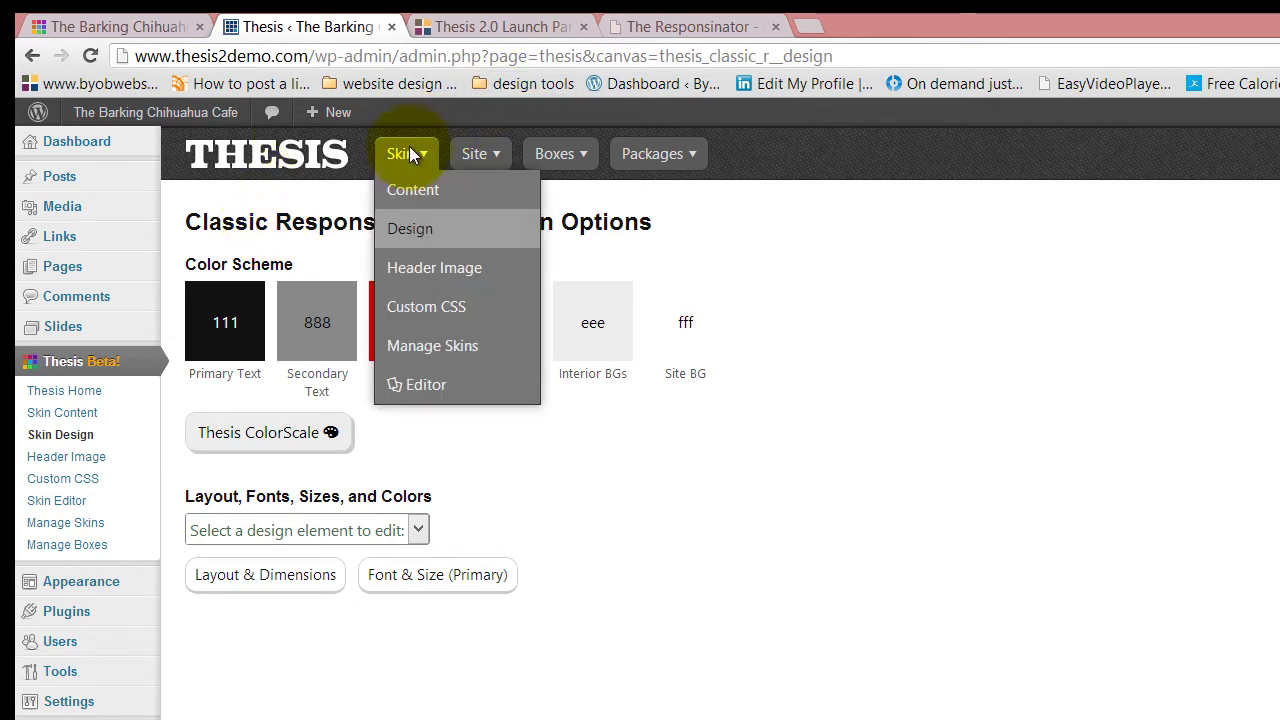
pyautogui.click(410, 190)
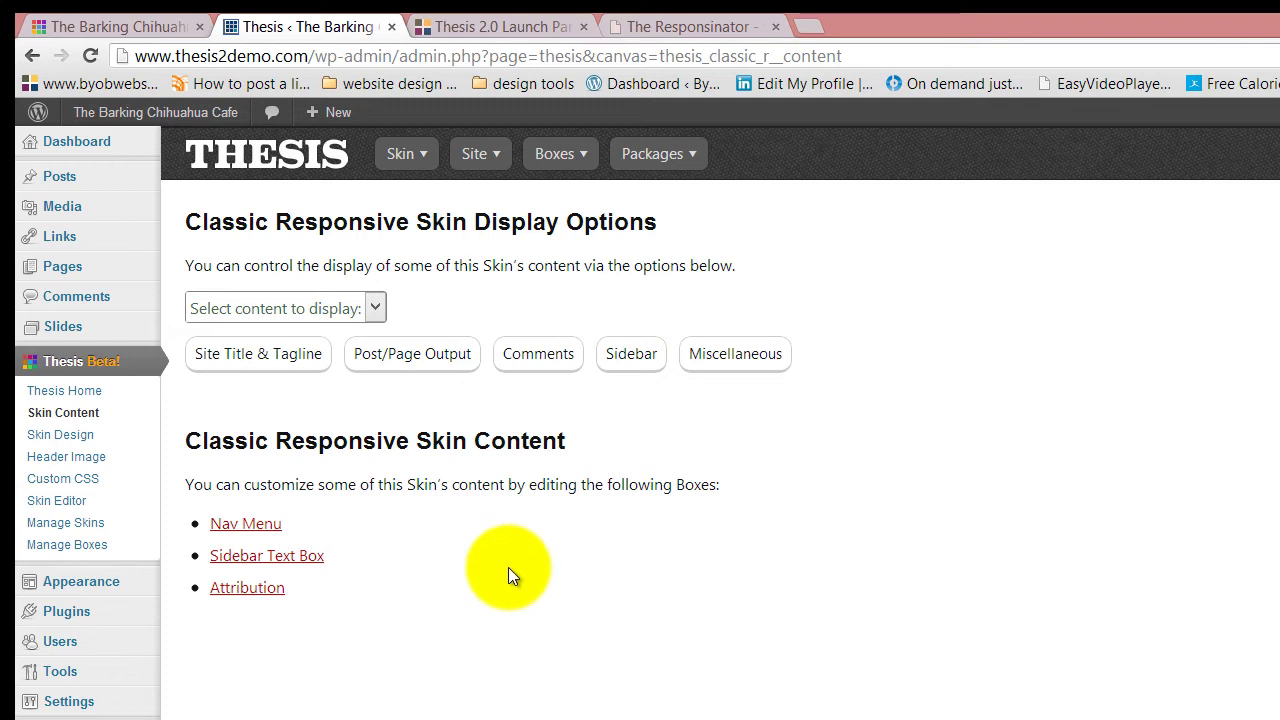
pyautogui.click(240, 525)
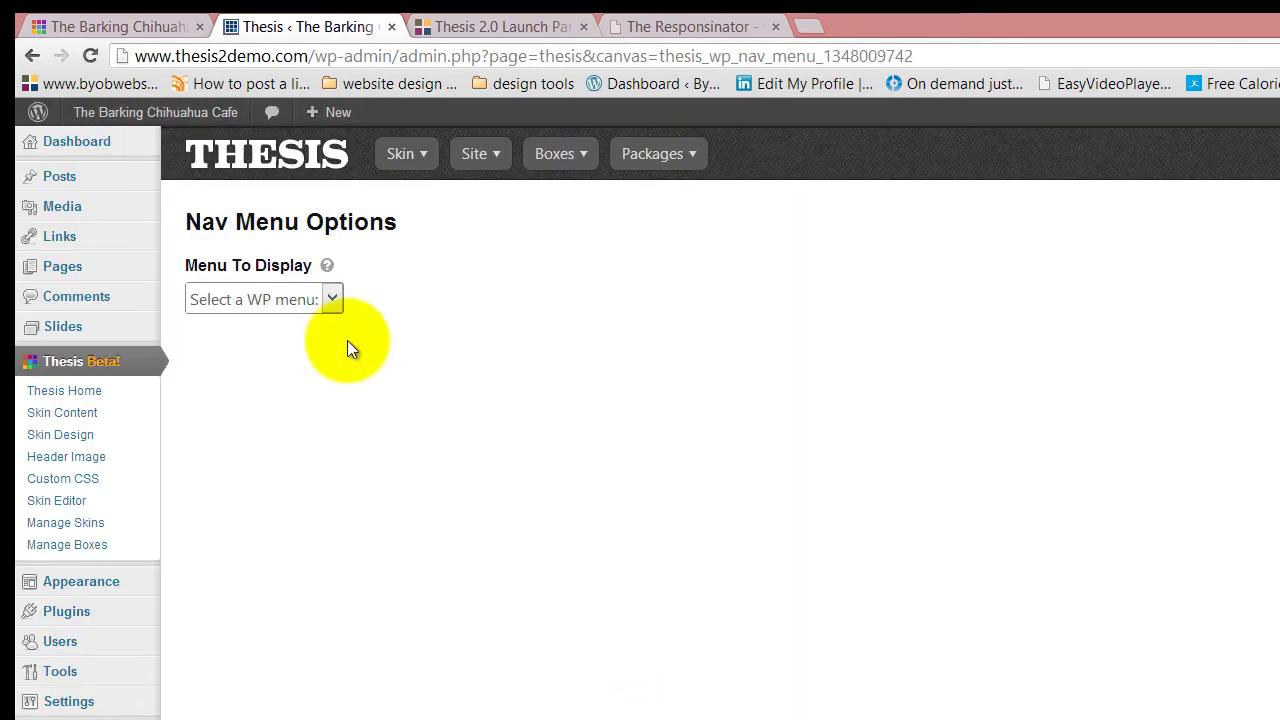
pyautogui.click(333, 301)
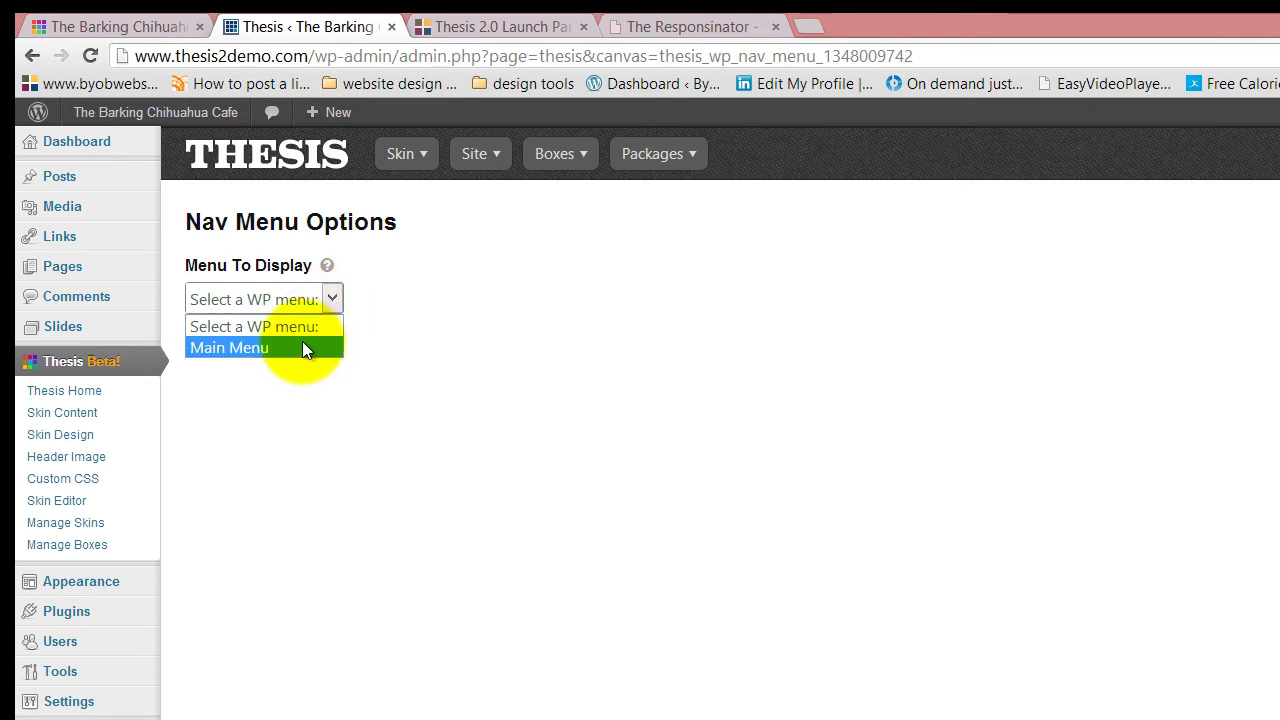
pyautogui.click(302, 342)
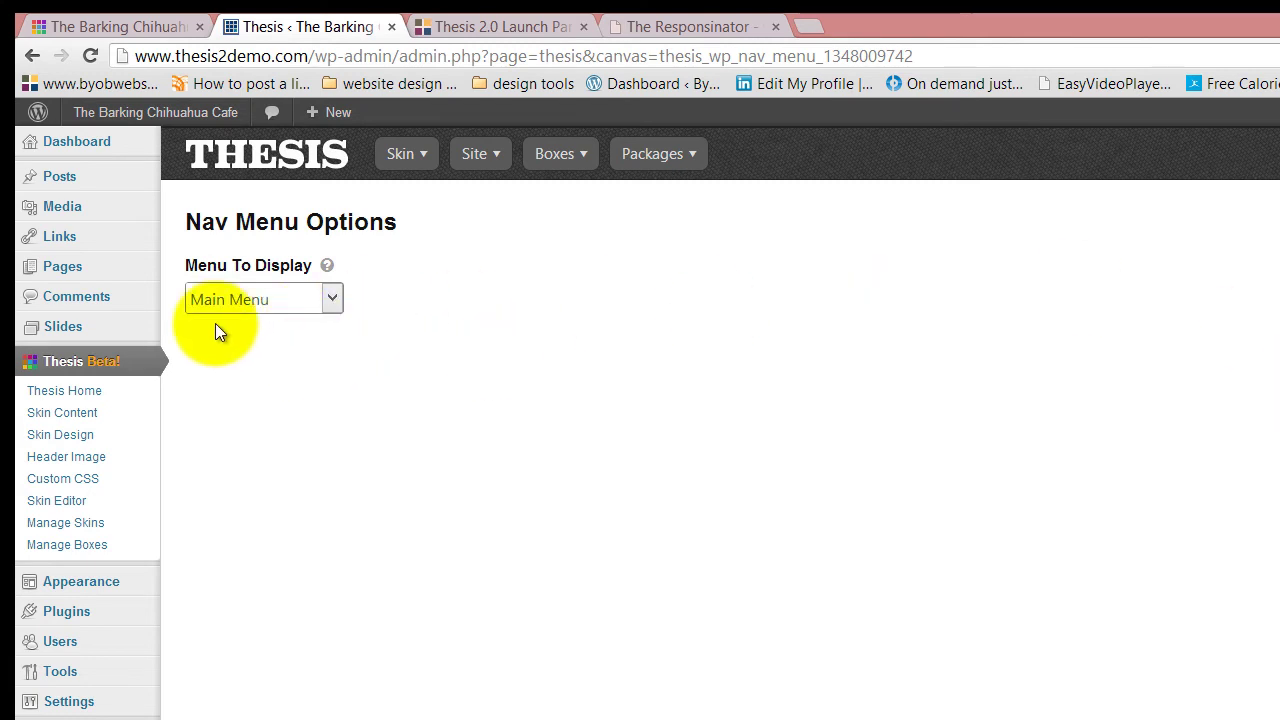
# Return to the Classic Responsive skin's content page and review its display options.
pyautogui.moveTo(404, 168)
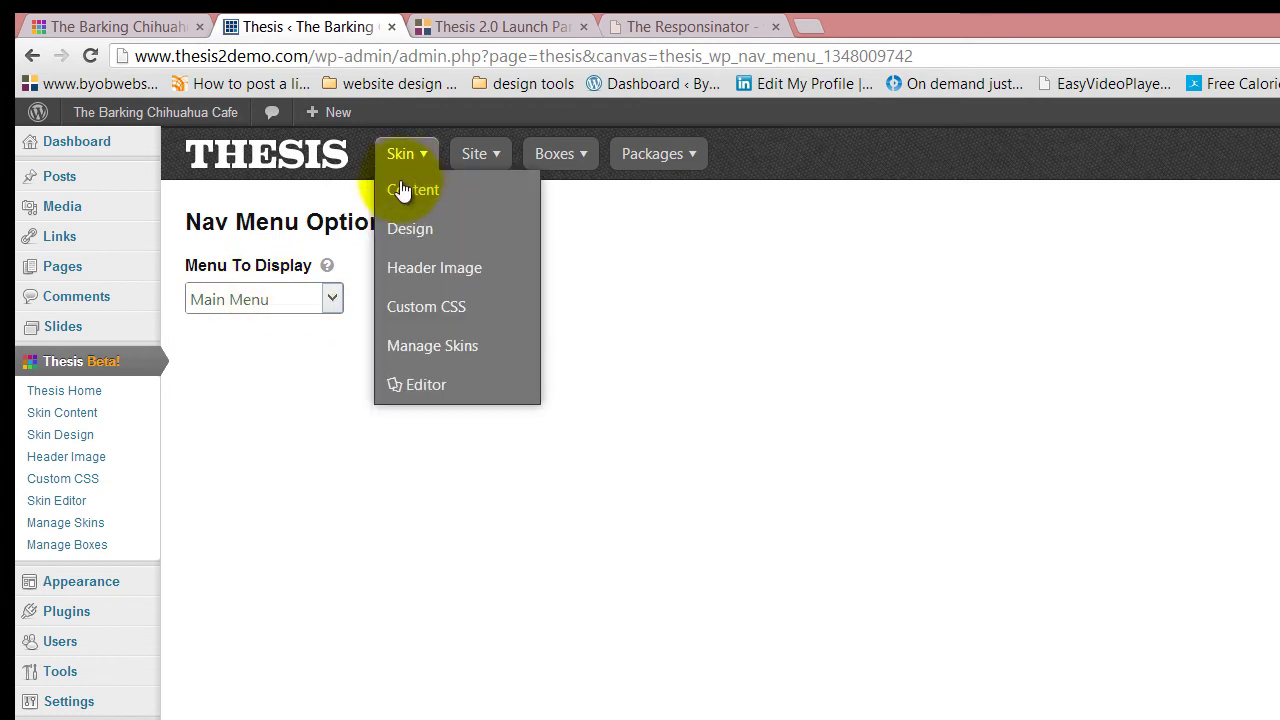
pyautogui.click(402, 193)
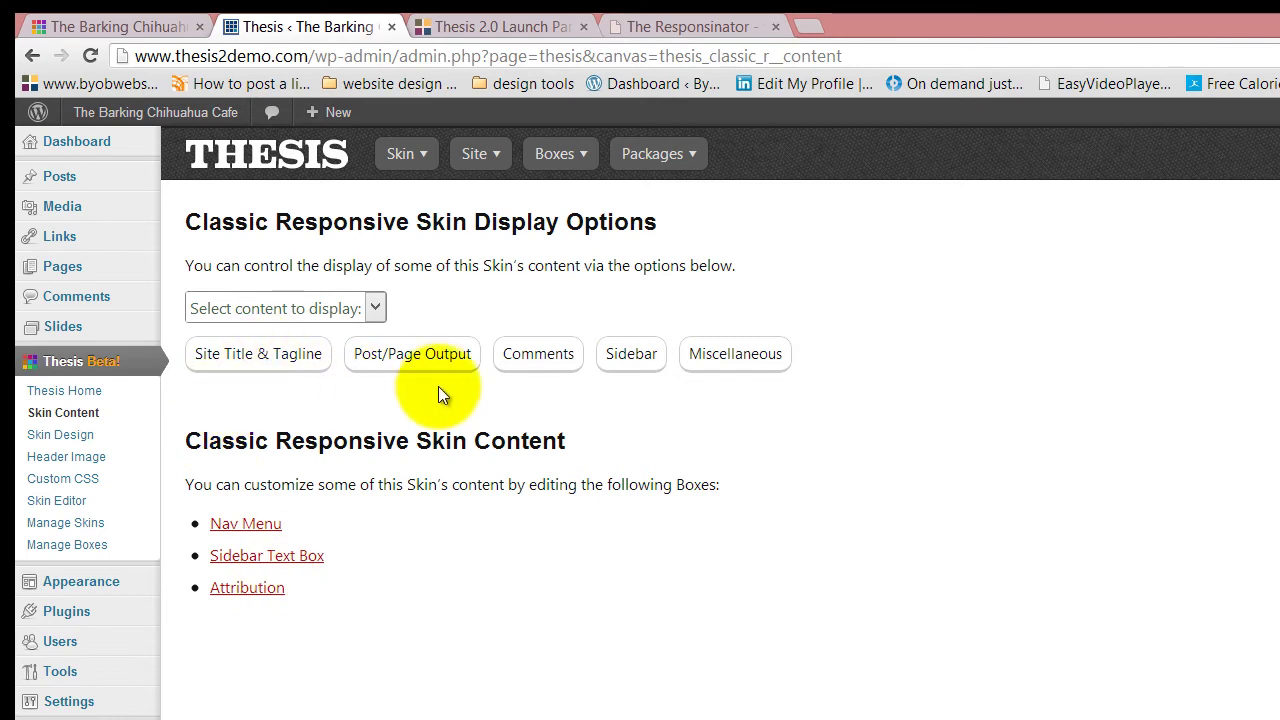
pyautogui.moveTo(444, 368)
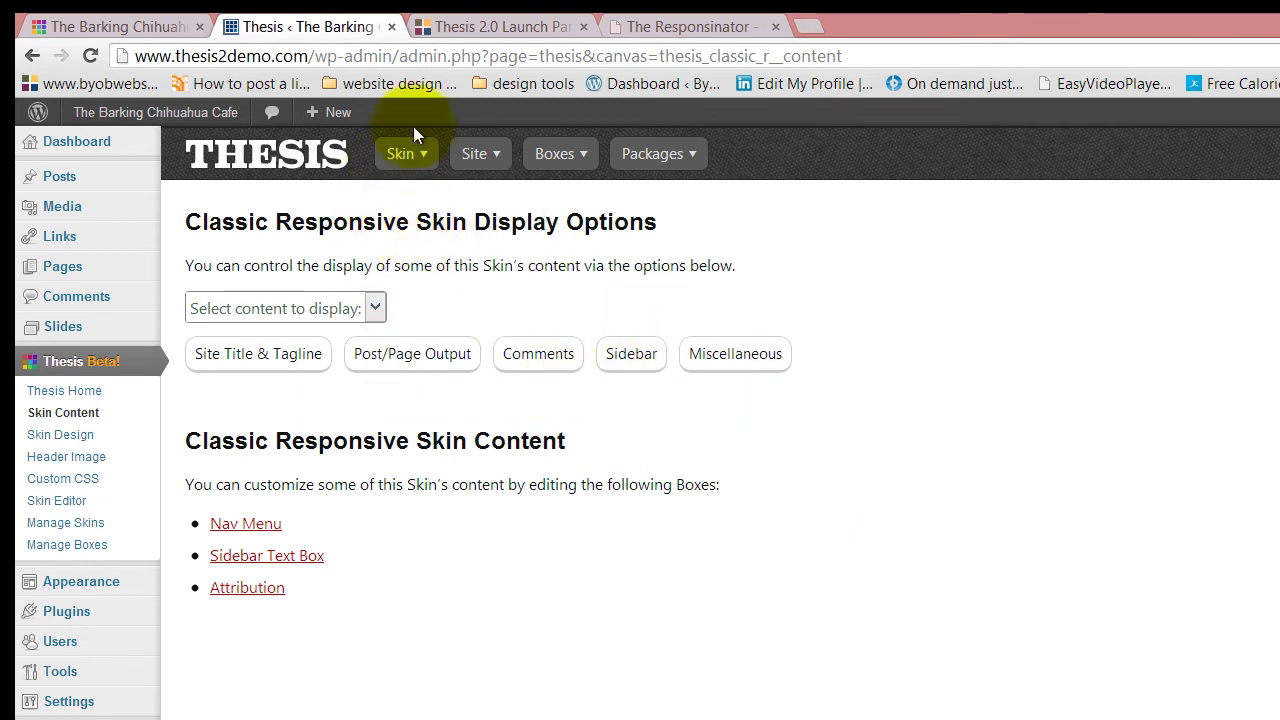
# Review the skin's design options, including the color scheme and the list of editable design elements.
pyautogui.moveTo(406, 152)
pyautogui.click(428, 240)
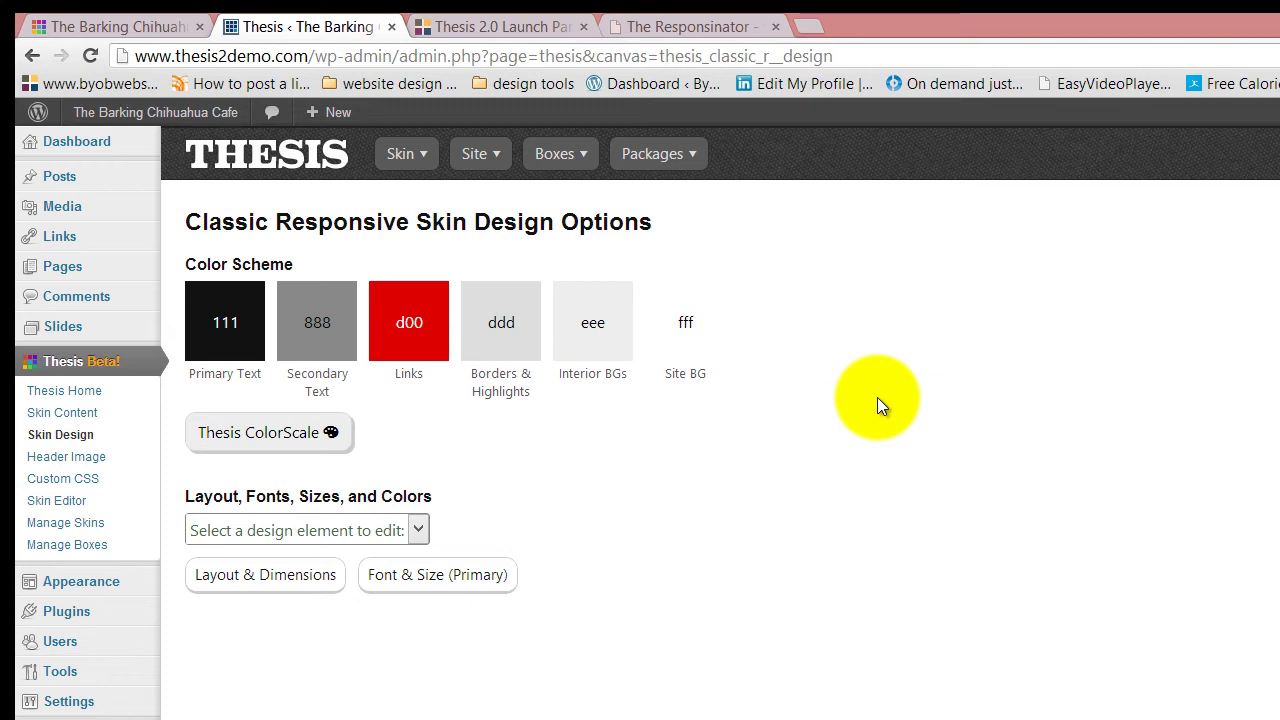
pyautogui.click(416, 532)
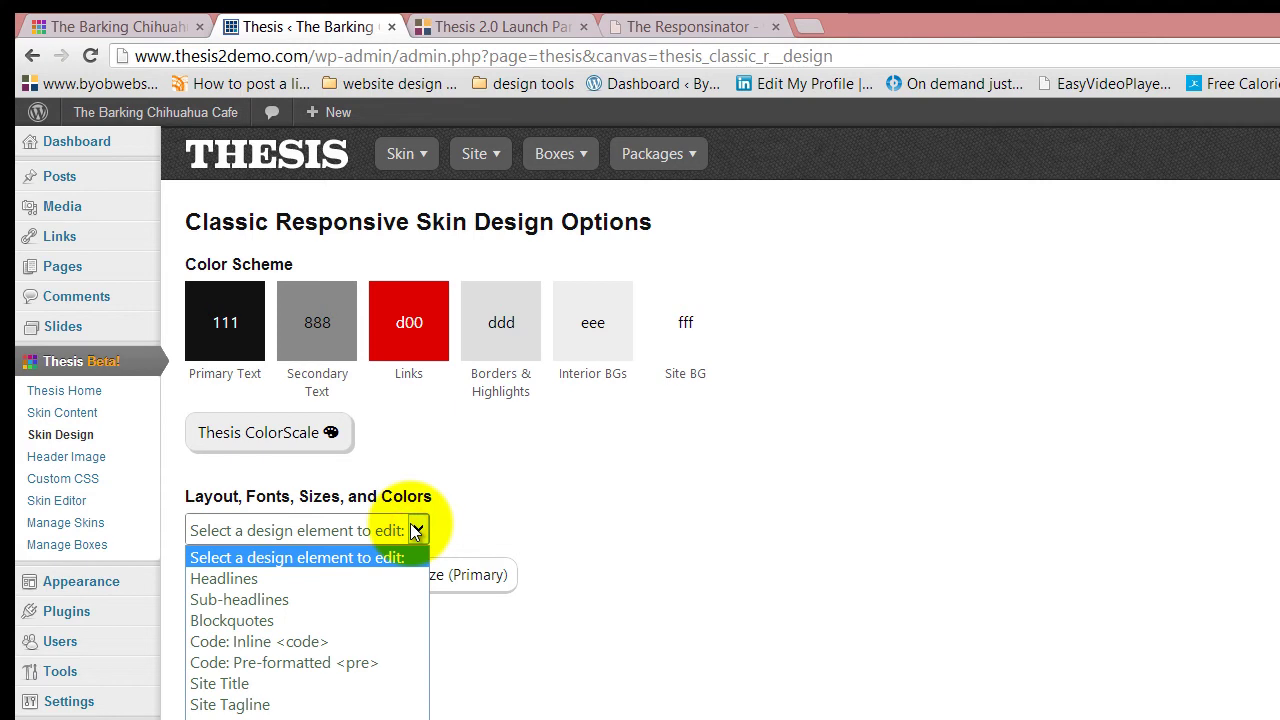
pyautogui.click(416, 532)
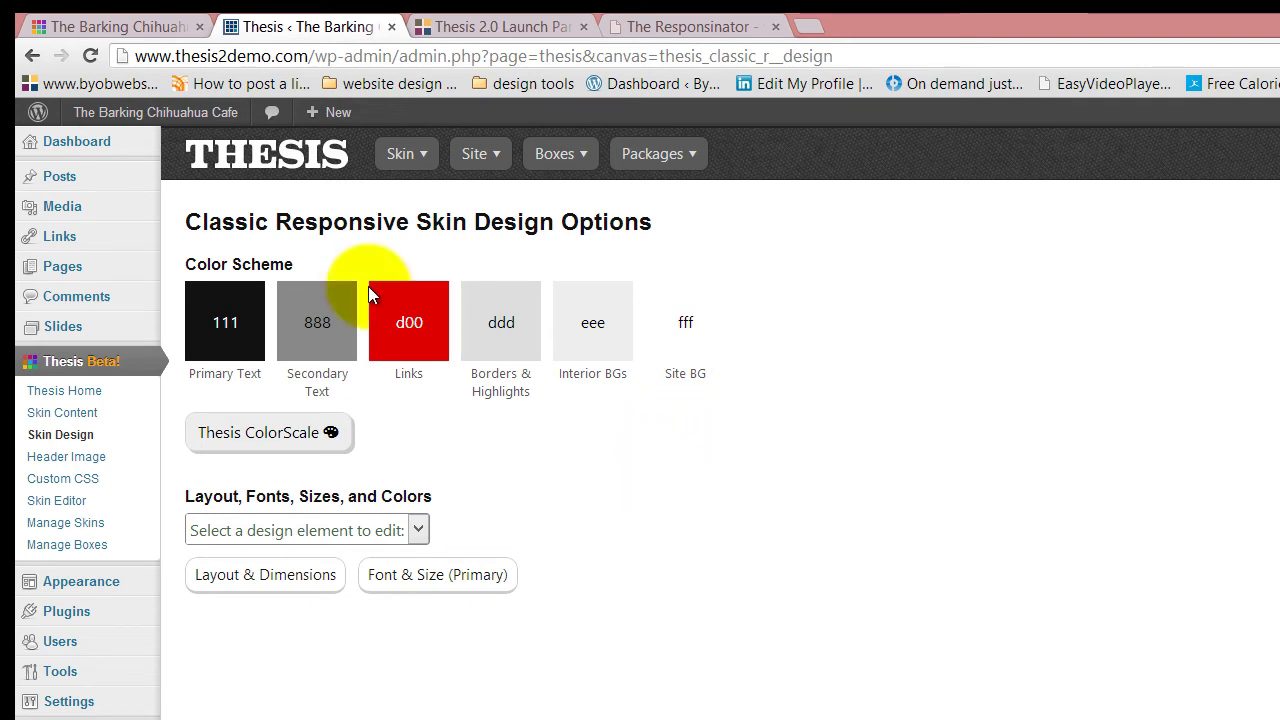
pyautogui.moveTo(376, 172)
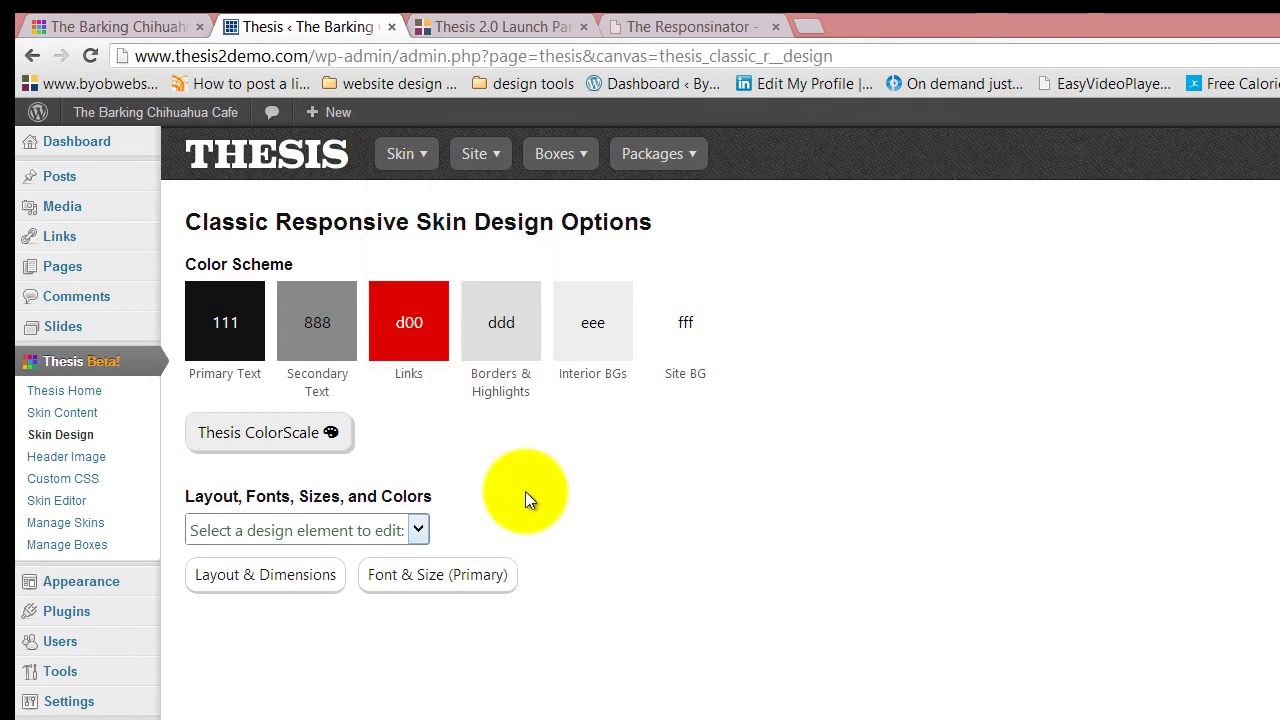
pyautogui.click(417, 530)
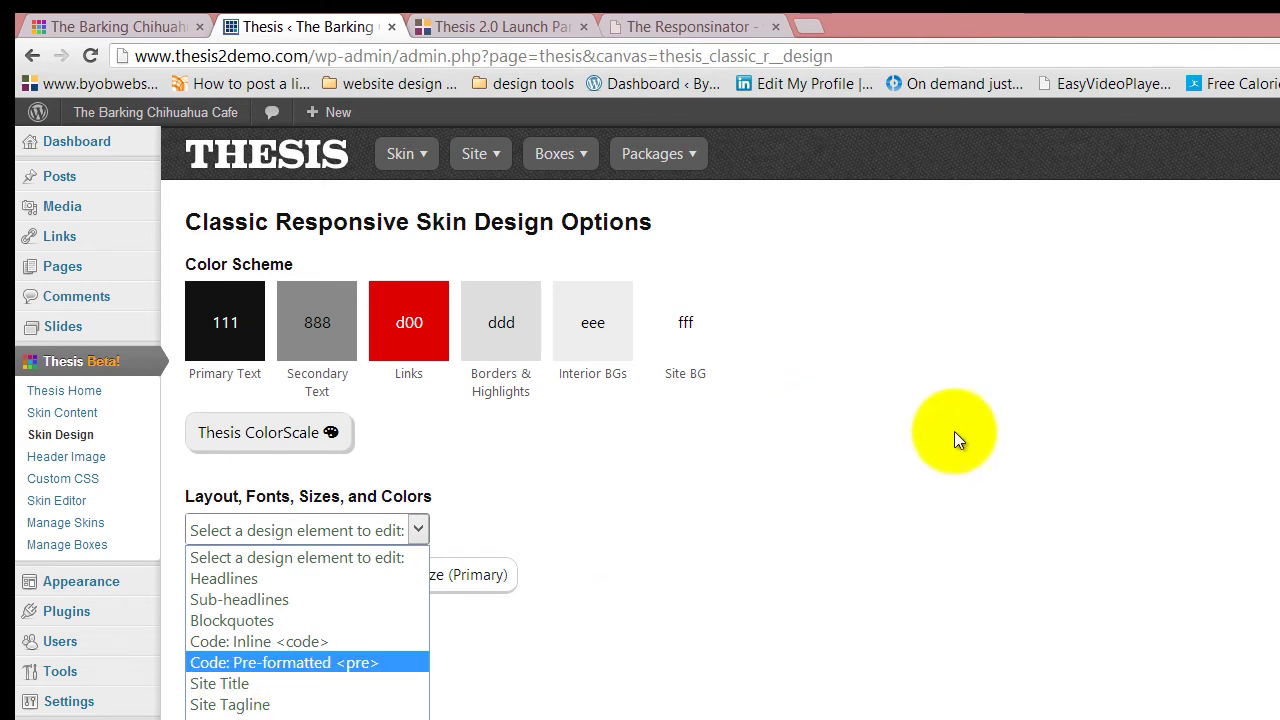
pyautogui.click(859, 464)
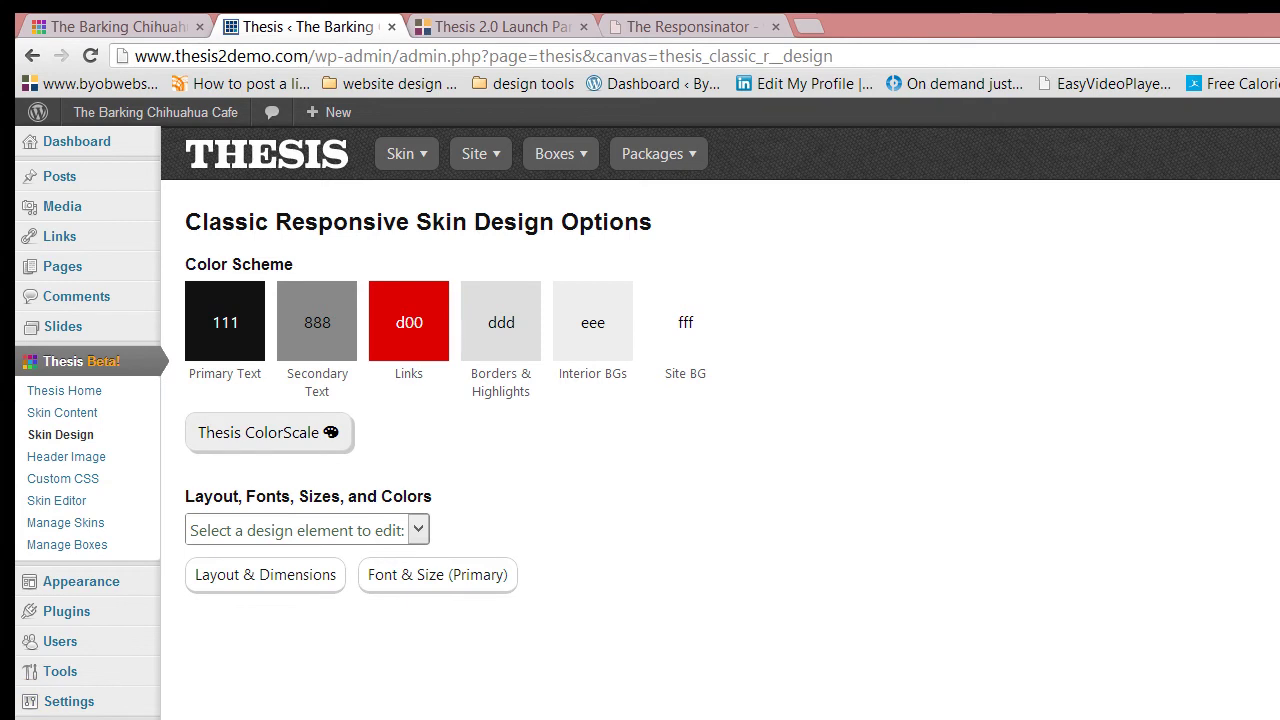
pyautogui.click(728, 700)
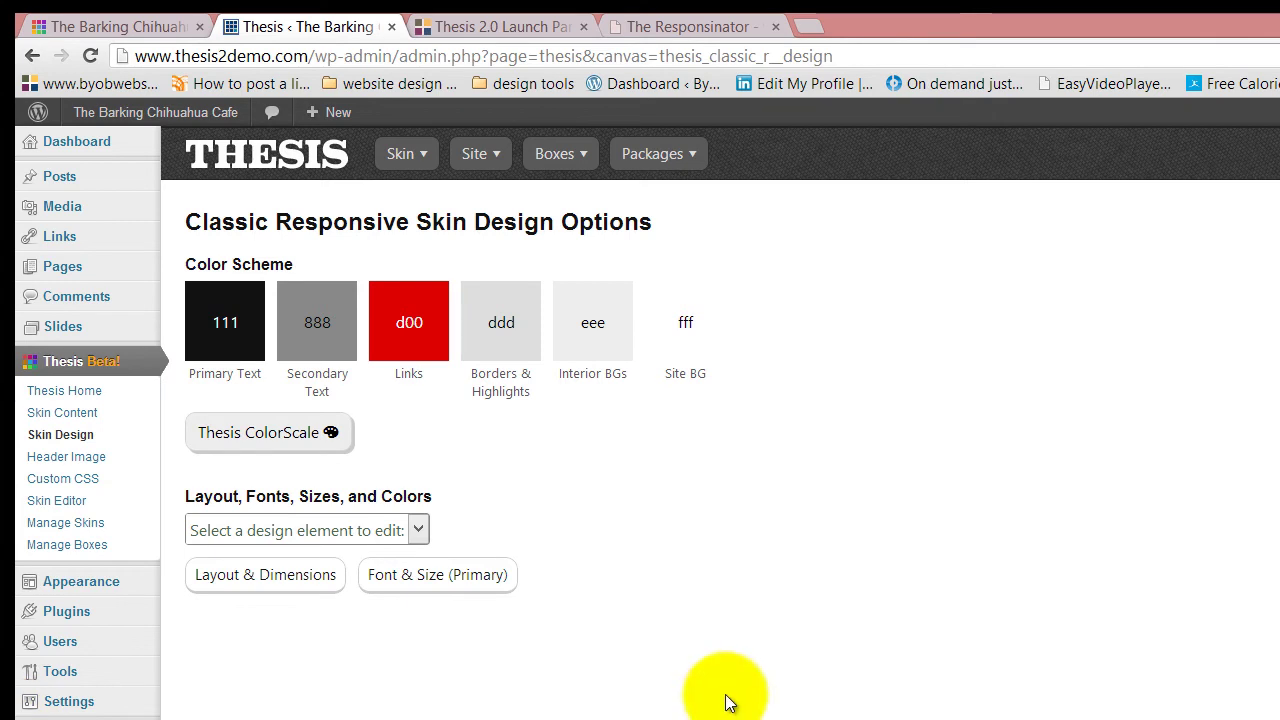
# Check the Site Title & Tagline display options in the skin content and close them without changing anything.
pyautogui.click(400, 153)
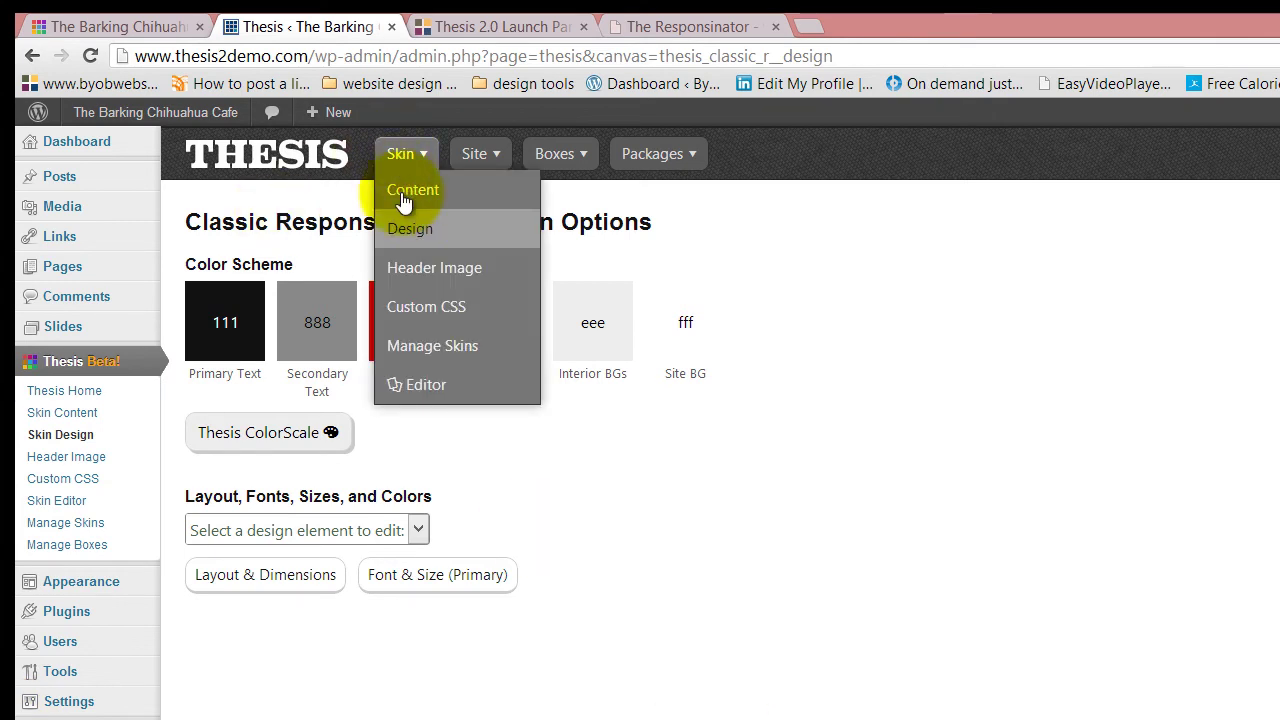
pyautogui.click(406, 195)
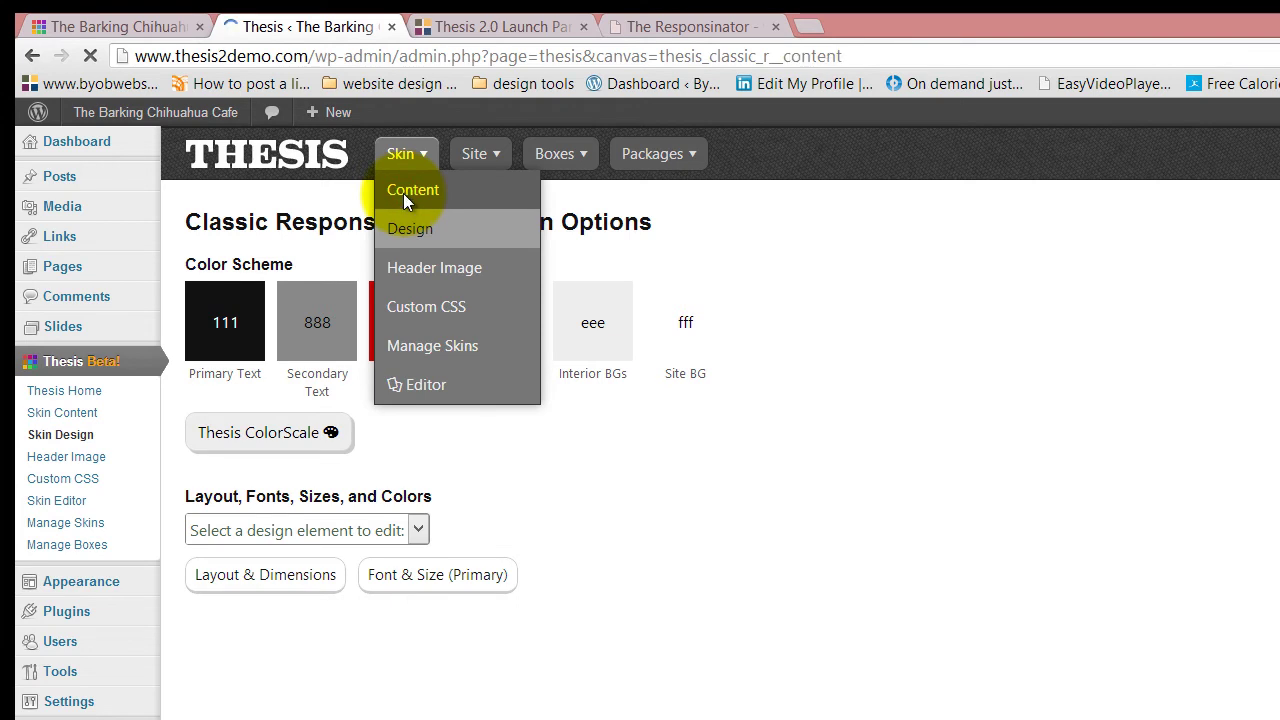
pyautogui.click(303, 360)
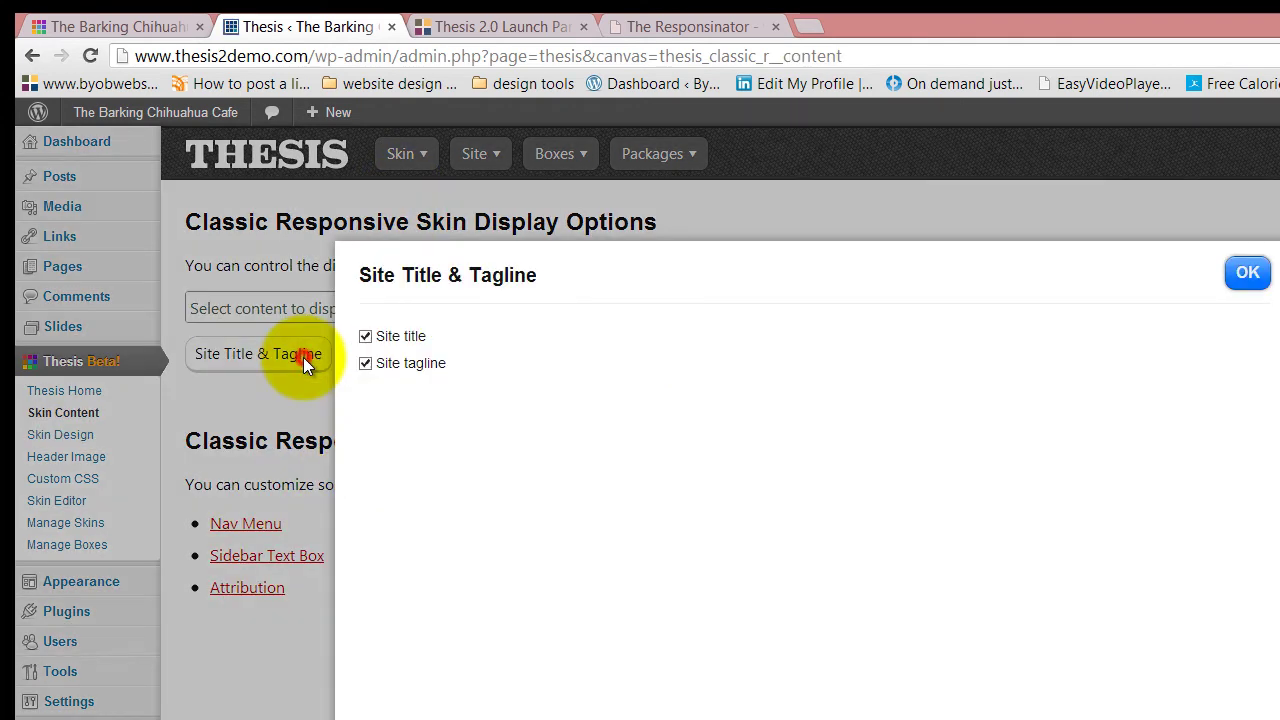
pyautogui.click(1247, 272)
# View the skin's header image page and its Custom CSS editor.
pyautogui.click(410, 155)
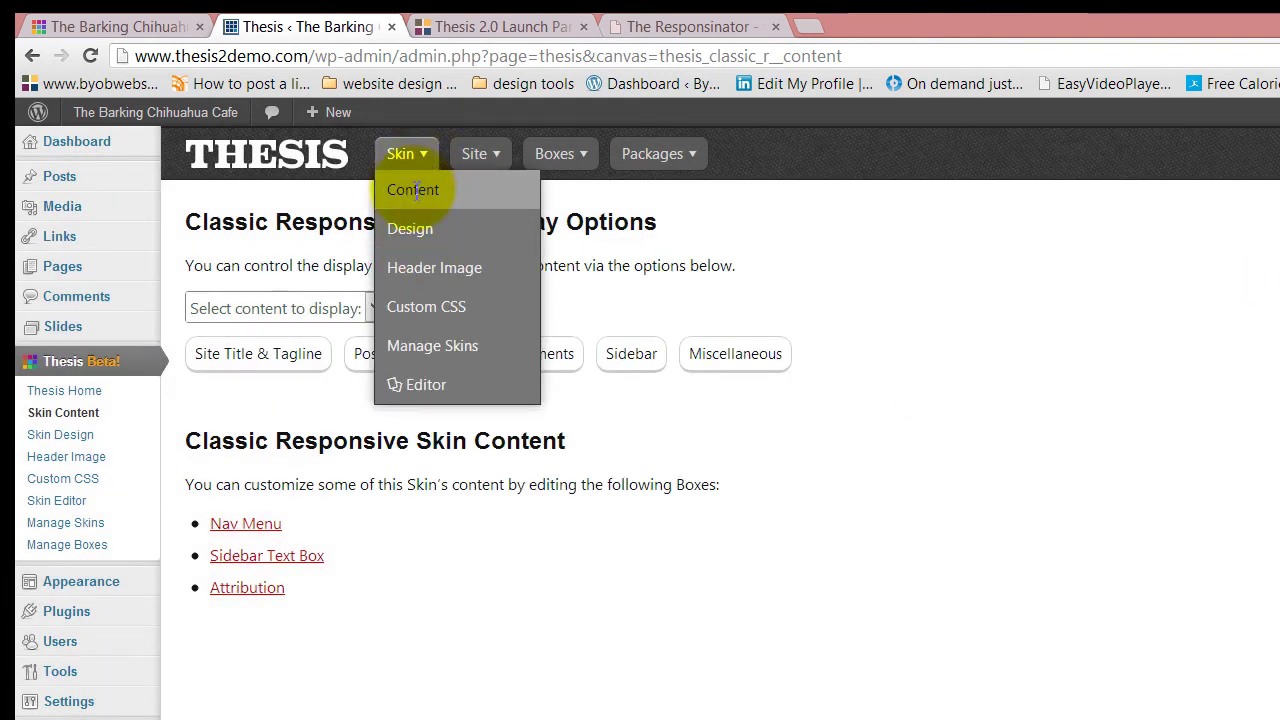
pyautogui.click(434, 270)
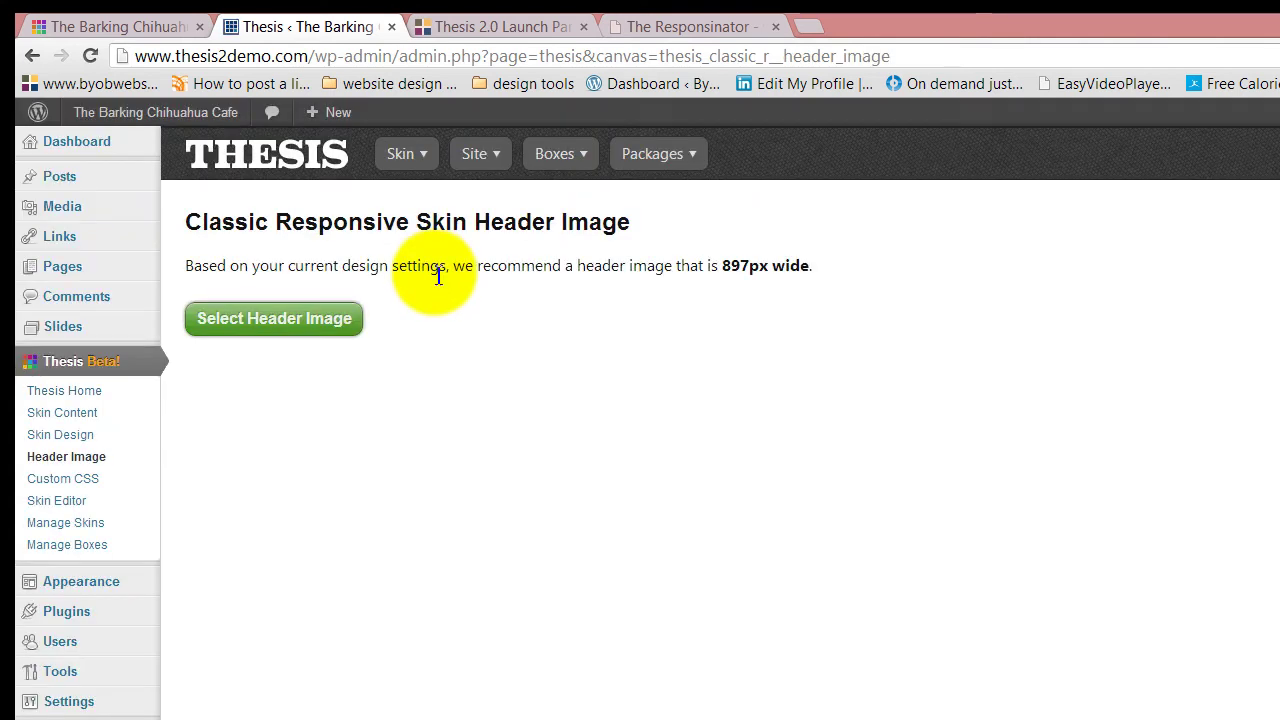
pyautogui.click(400, 152)
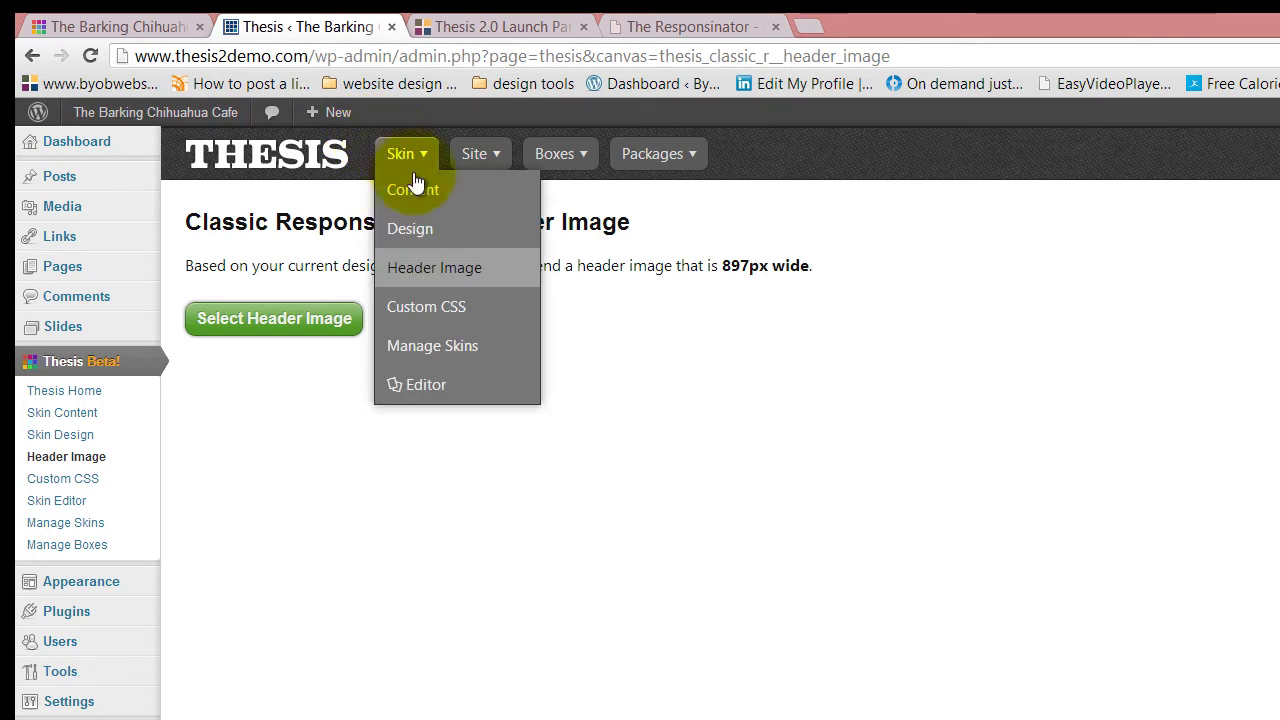
pyautogui.click(437, 308)
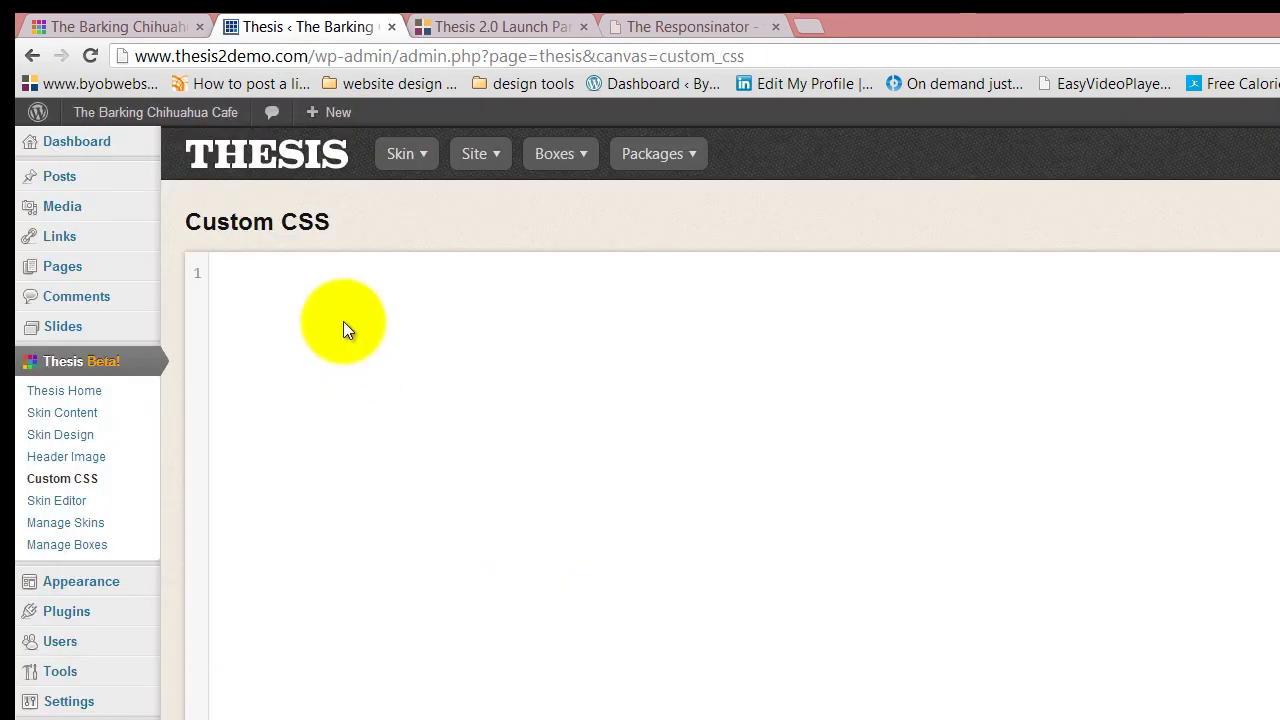
pyautogui.click(346, 318)
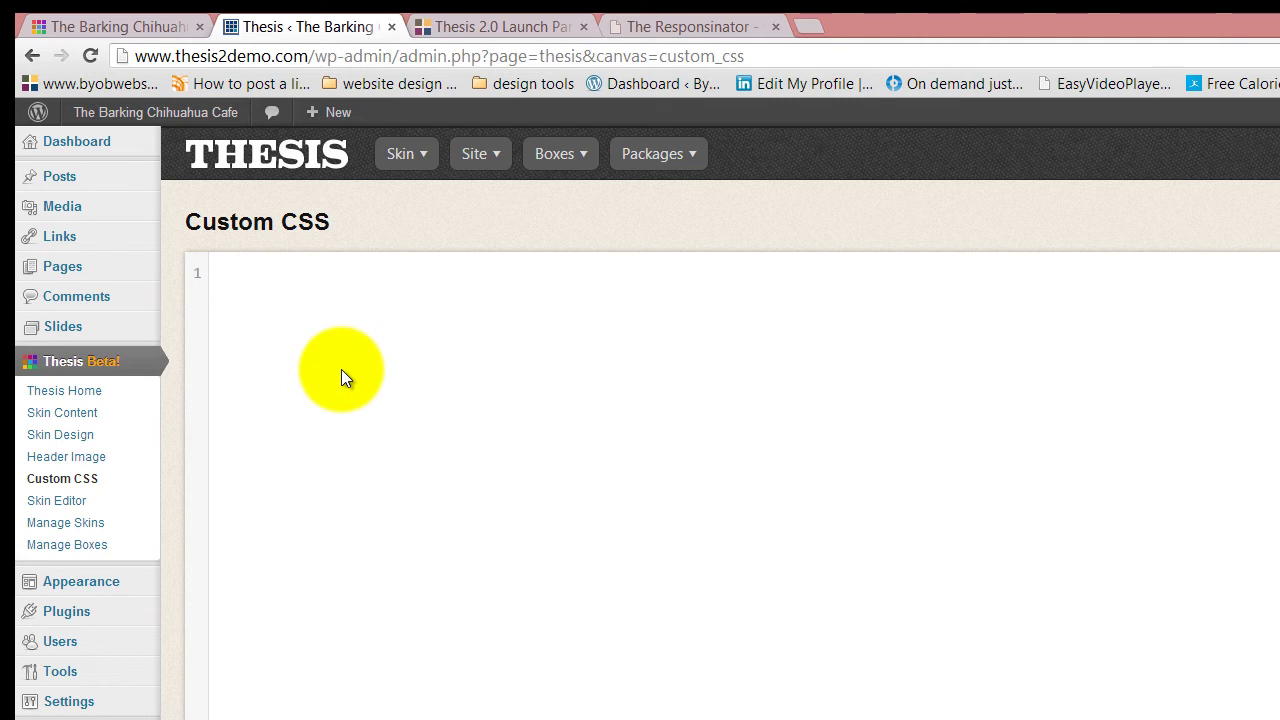
# Set the primary font to Arial in the Classic Responsive skin's design options.
pyautogui.moveTo(424, 148)
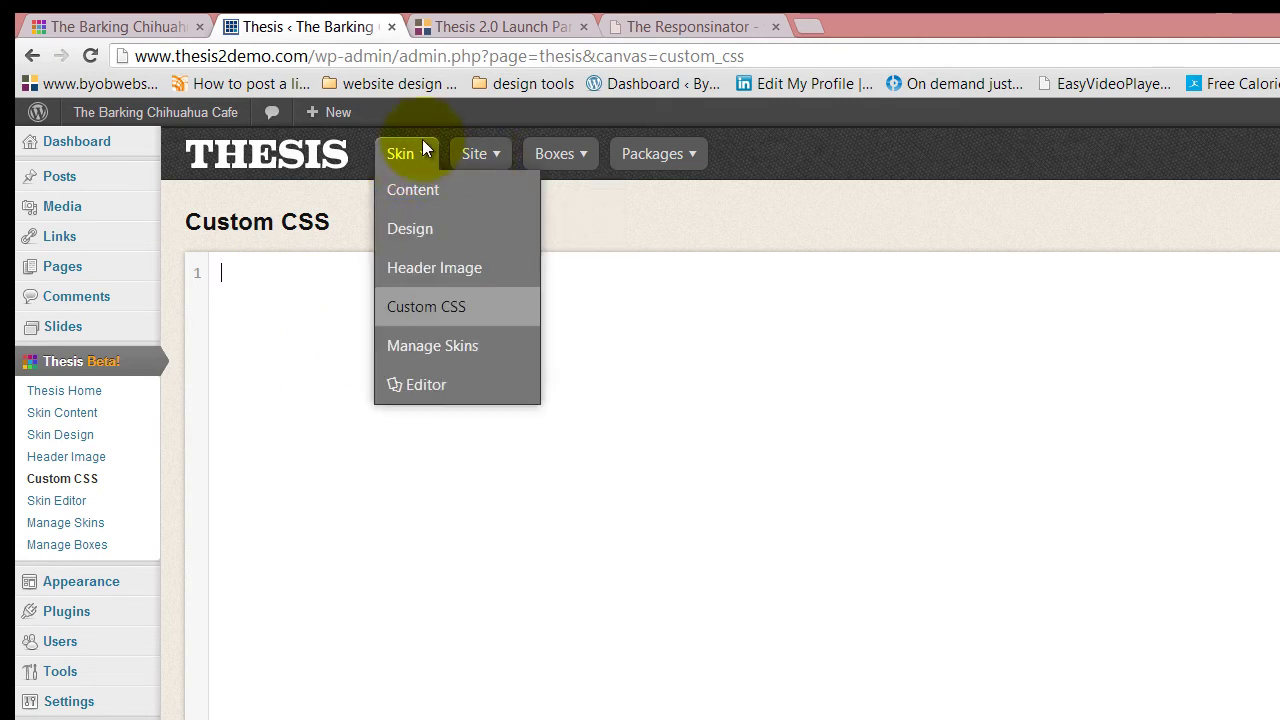
pyautogui.click(419, 230)
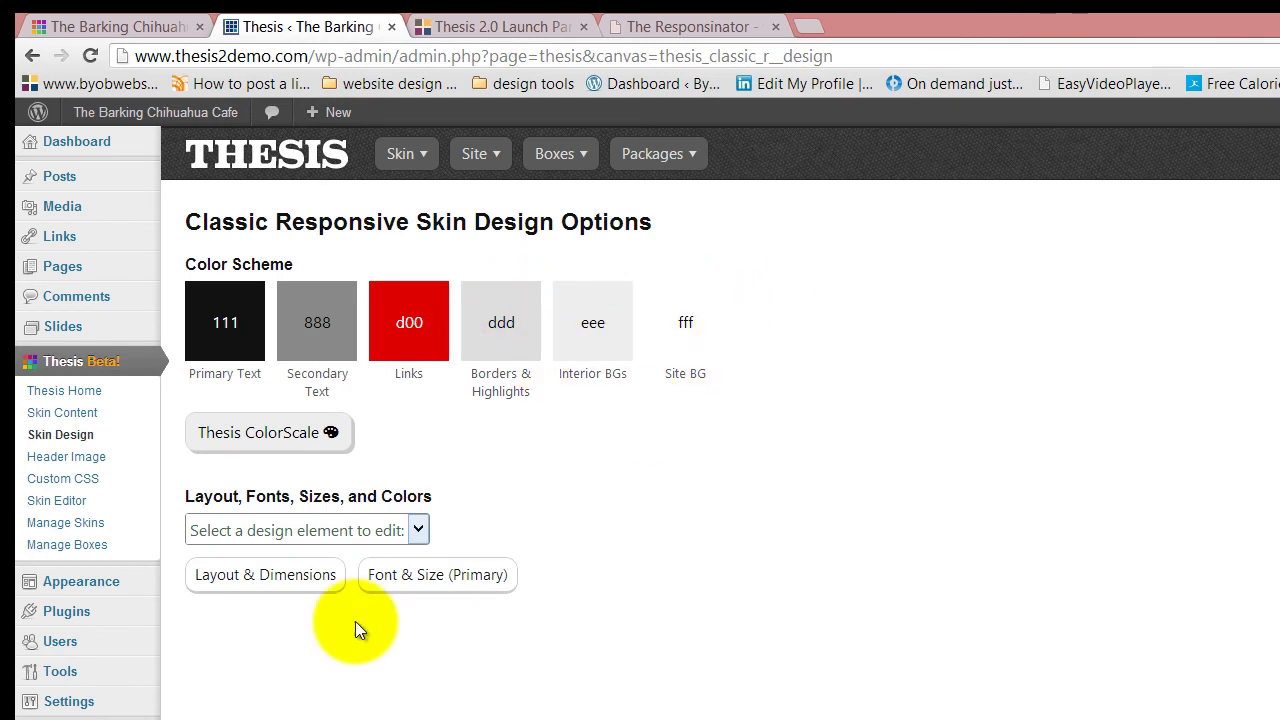
pyautogui.click(467, 580)
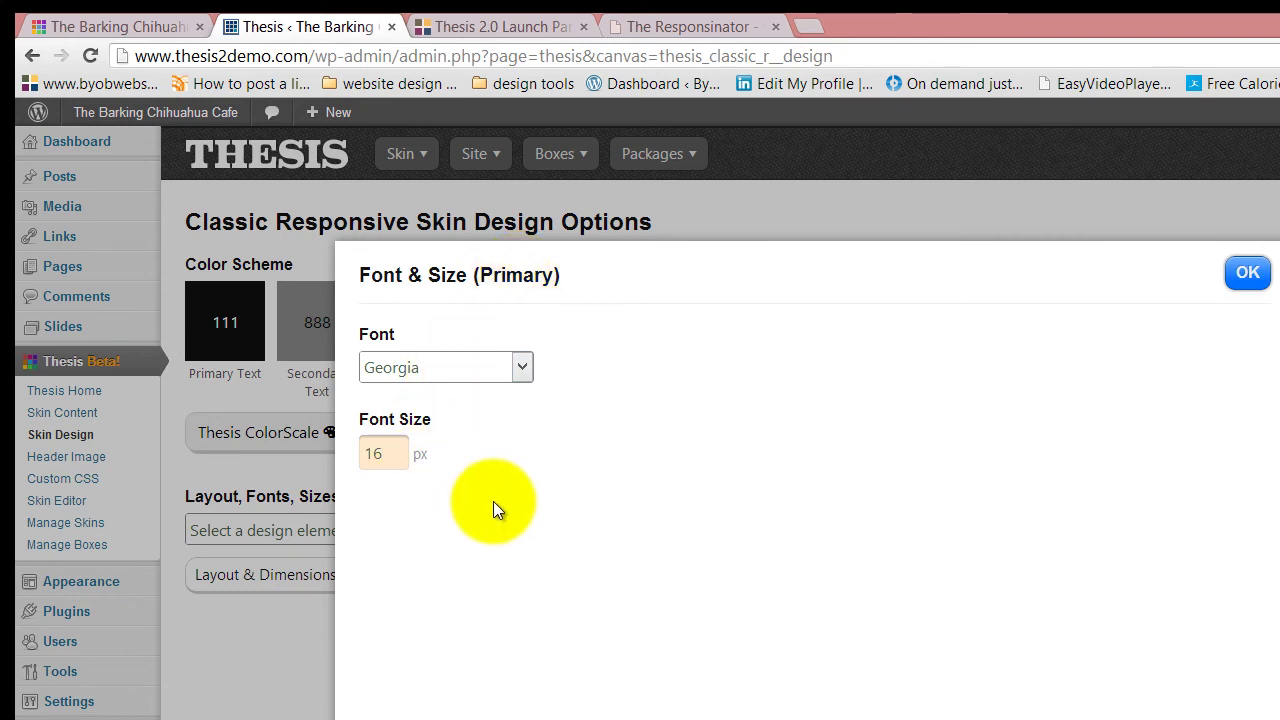
pyautogui.click(464, 367)
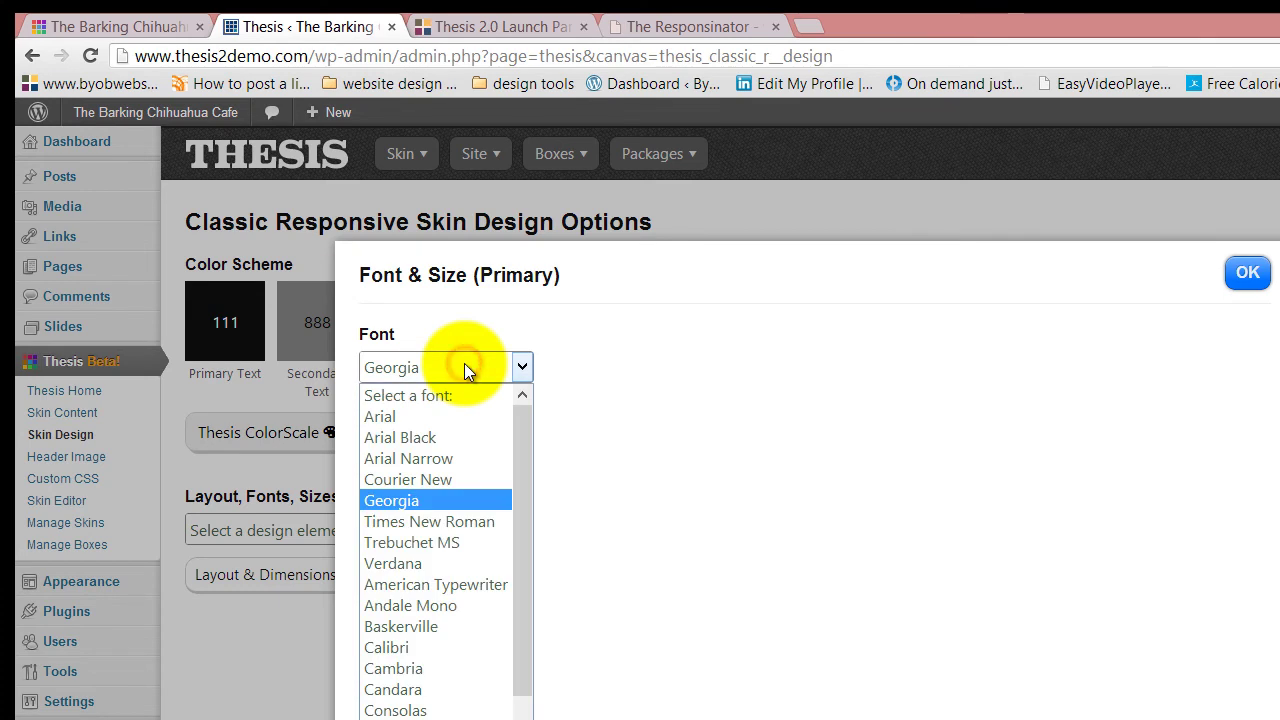
pyautogui.click(411, 416)
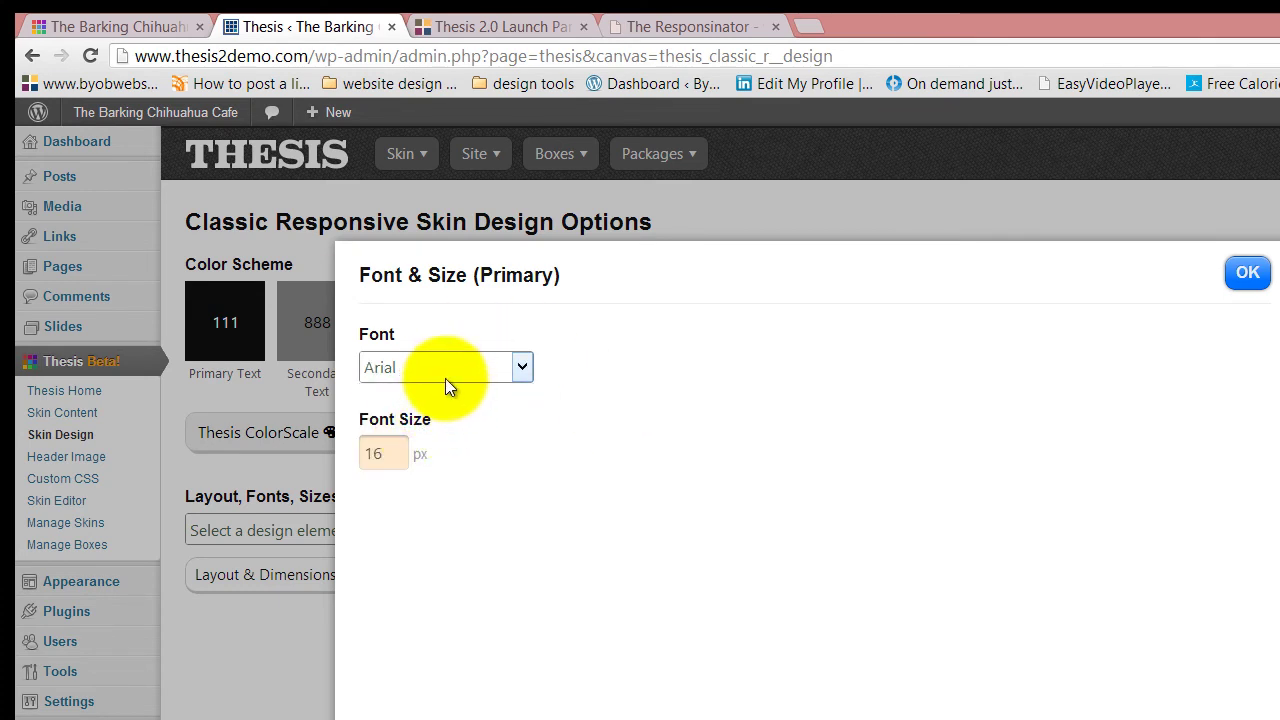
pyautogui.click(372, 452)
pyautogui.click(529, 449)
# Examine the body text on the cafe site's home page before the font change is saved.
pyautogui.click(133, 20)
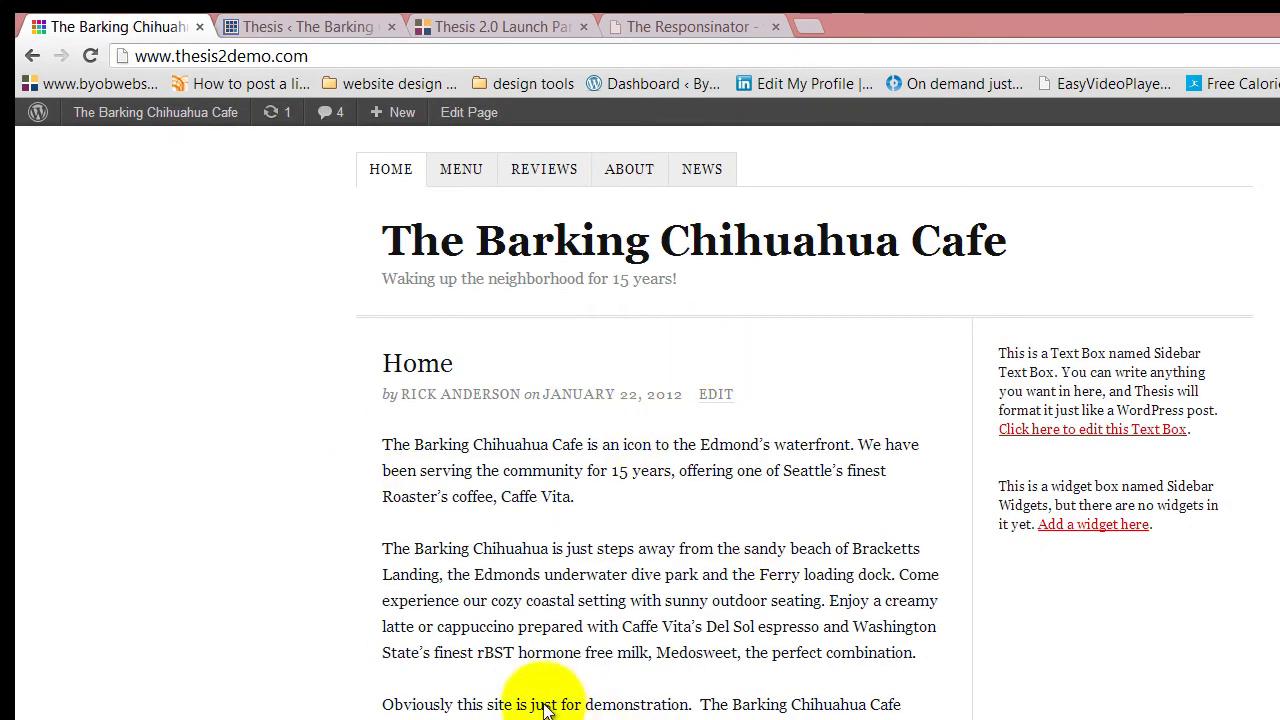
pyautogui.moveTo(424, 548); pyautogui.dragTo(576, 558)
pyautogui.click(576, 558)
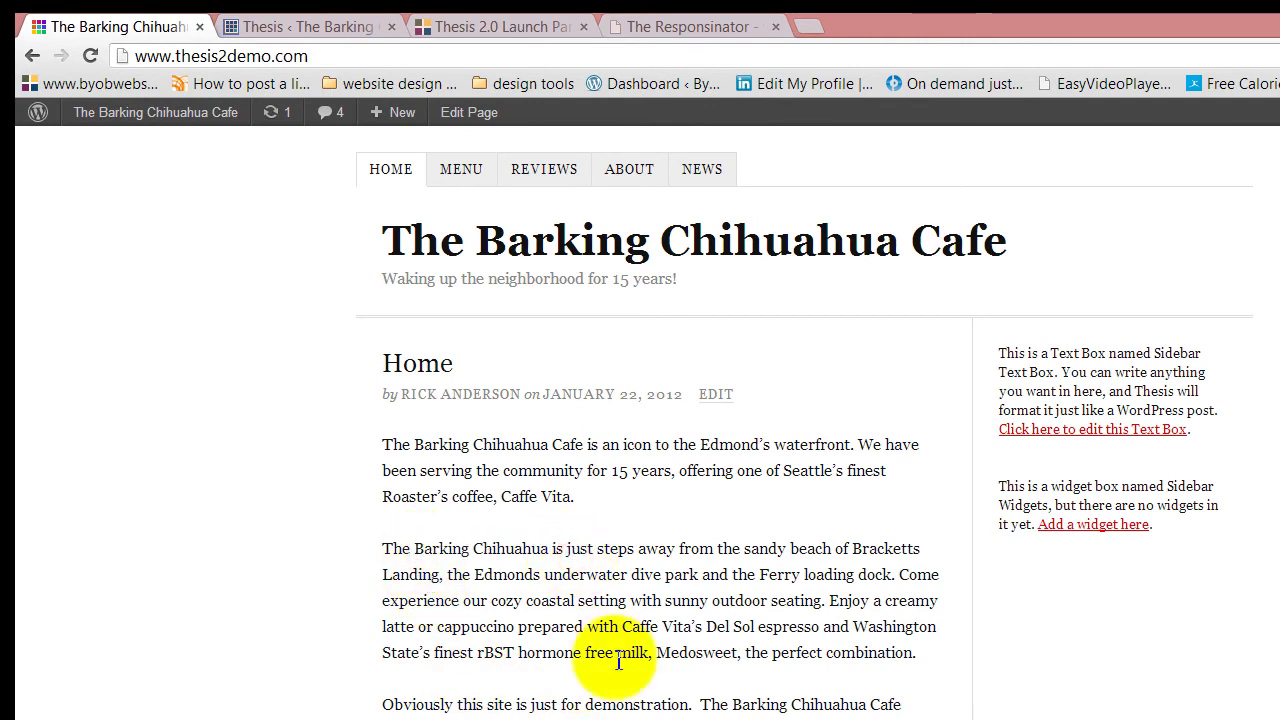
# Accept the primary font settings and save the skin's design options.
pyautogui.click(232, 28)
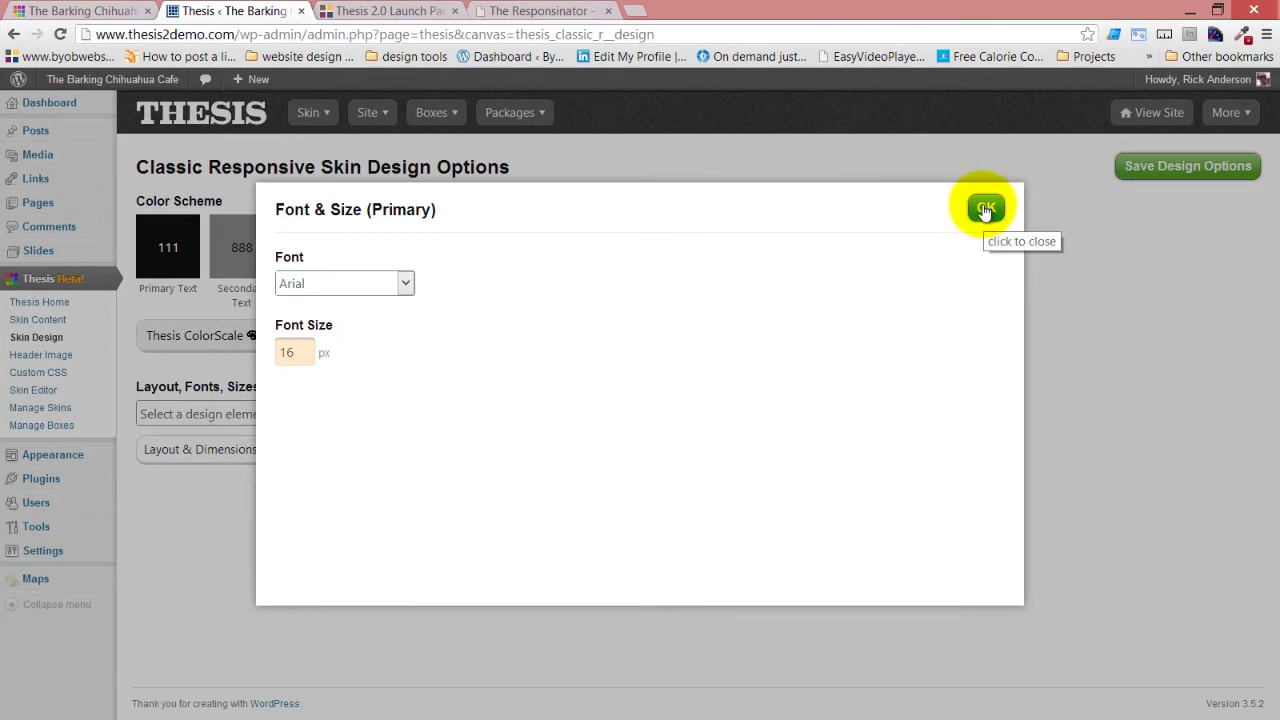
pyautogui.click(1203, 262)
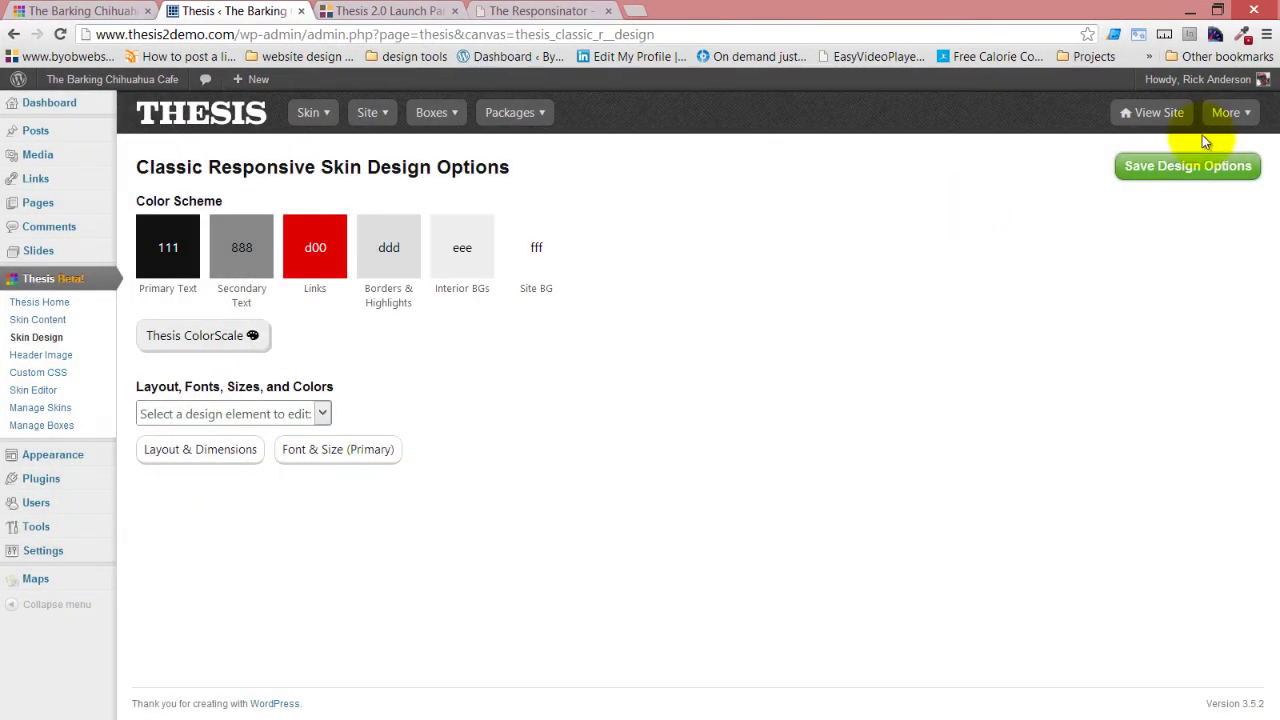
pyautogui.click(1196, 168)
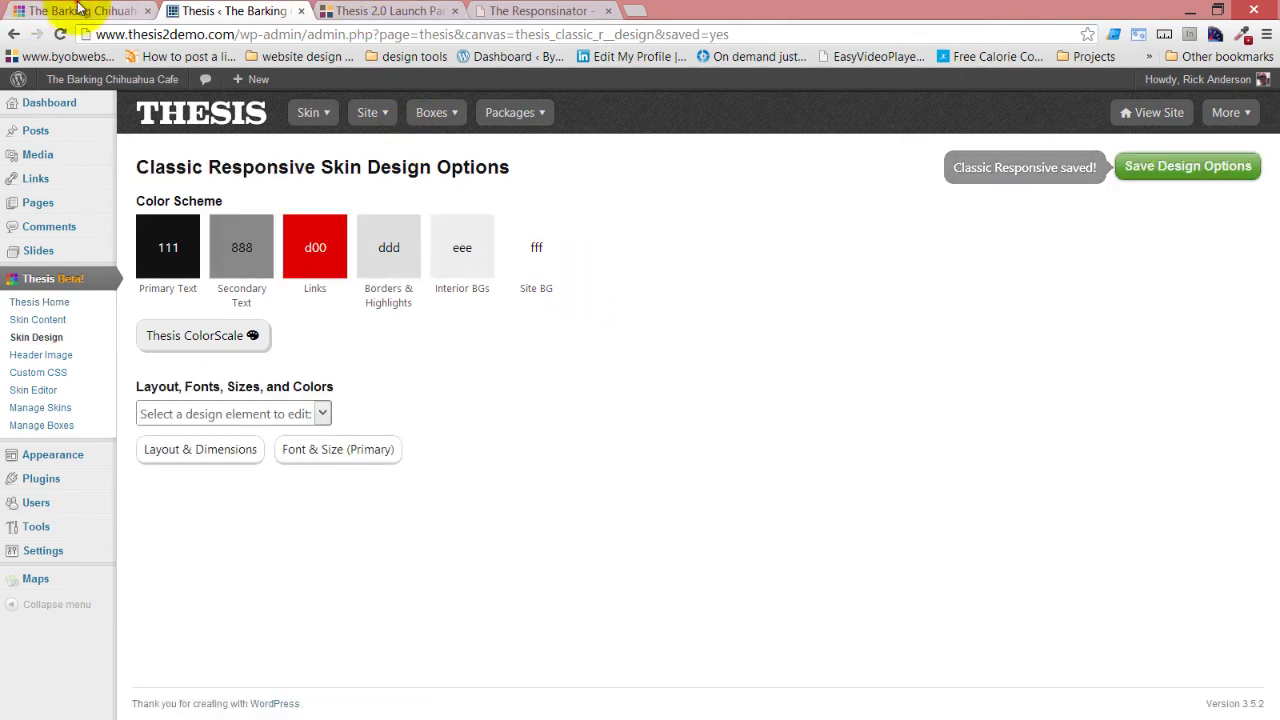
# Reload the cafe site's home page and examine its headings and body text in the new font.
pyautogui.click(57, 10)
pyautogui.click(60, 34)
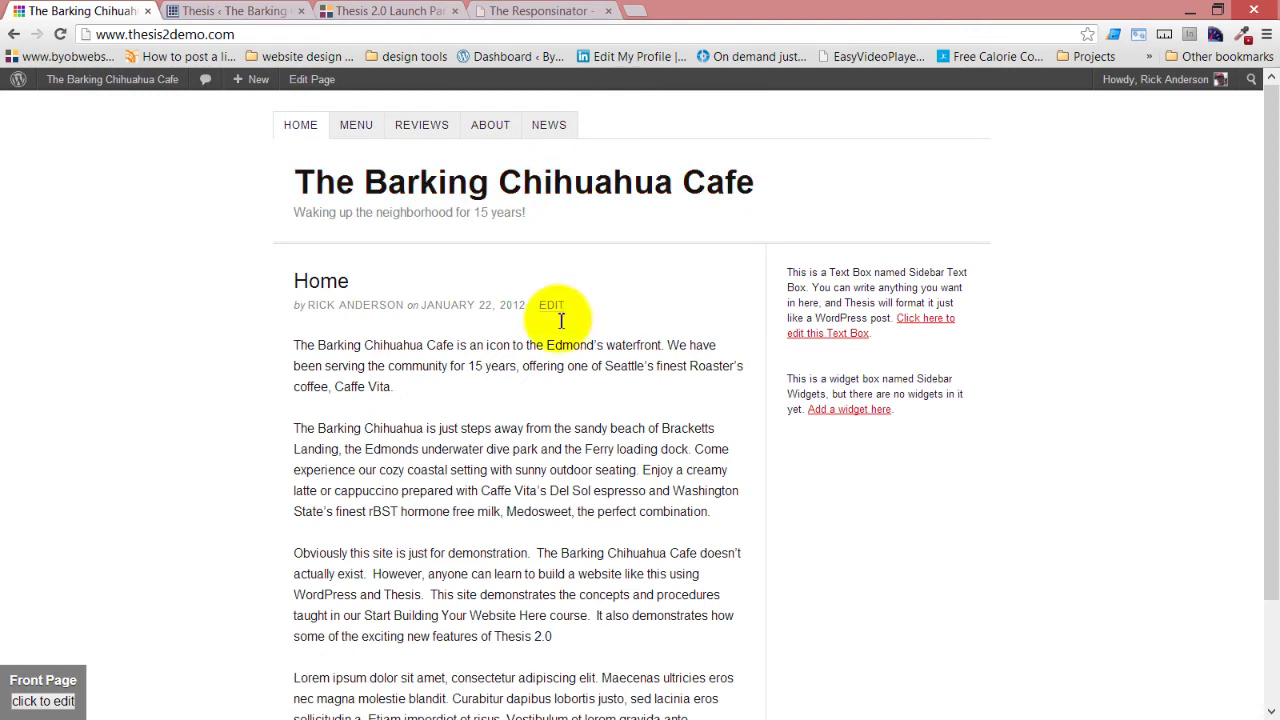
pyautogui.scroll(-4, 500, 470)
pyautogui.scroll(4, 530, 467)
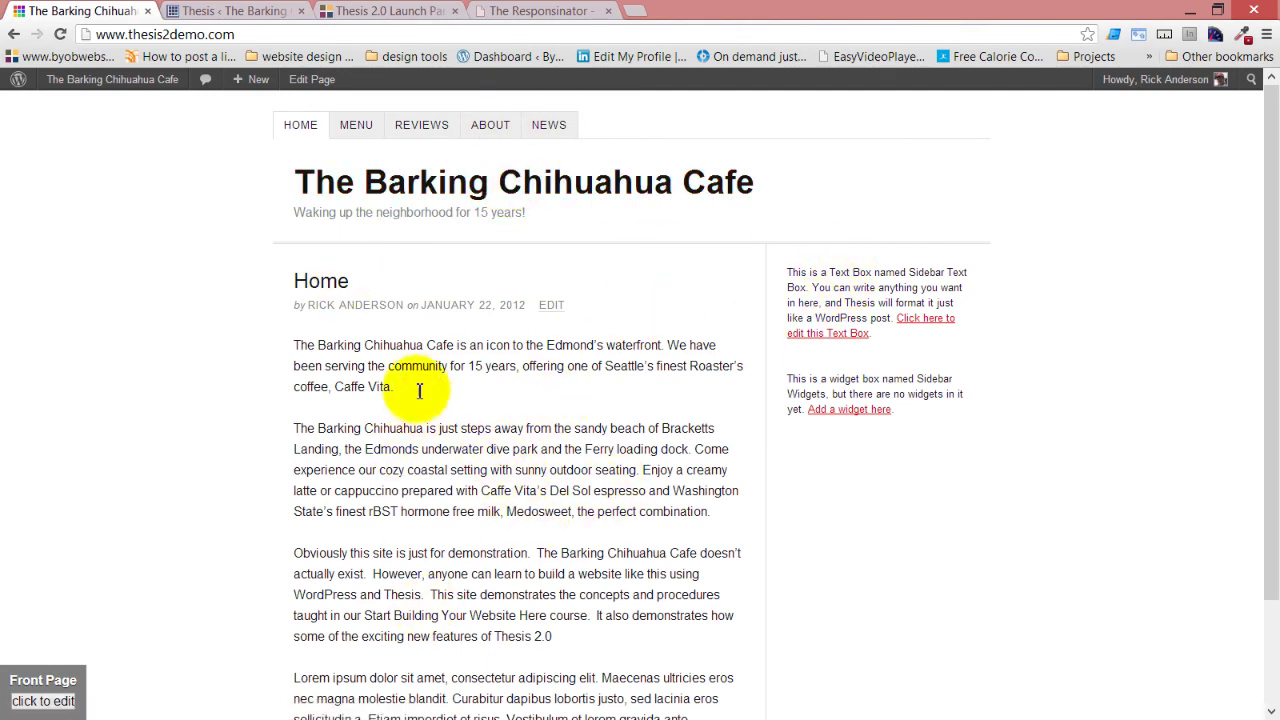
pyautogui.moveTo(404, 345); pyautogui.dragTo(466, 345)
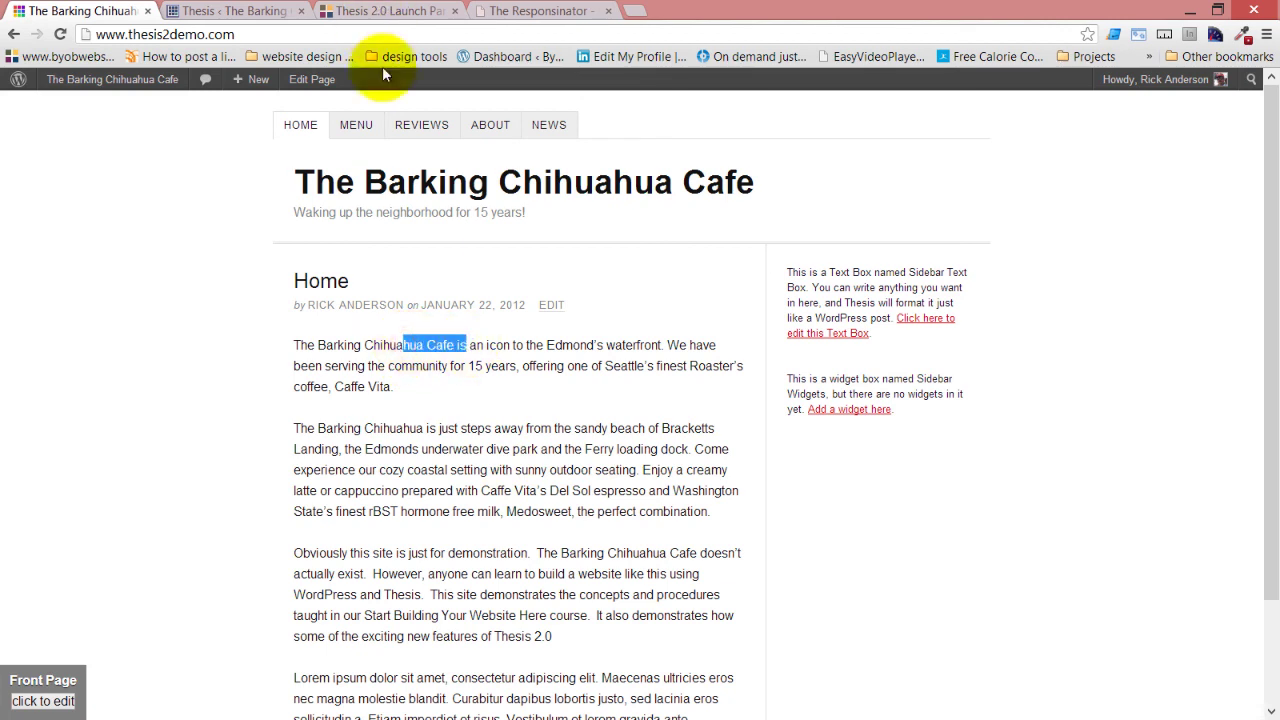
# Examine the line width and edges of the first paragraph on the cafe site's home page.
pyautogui.click(262, 10)
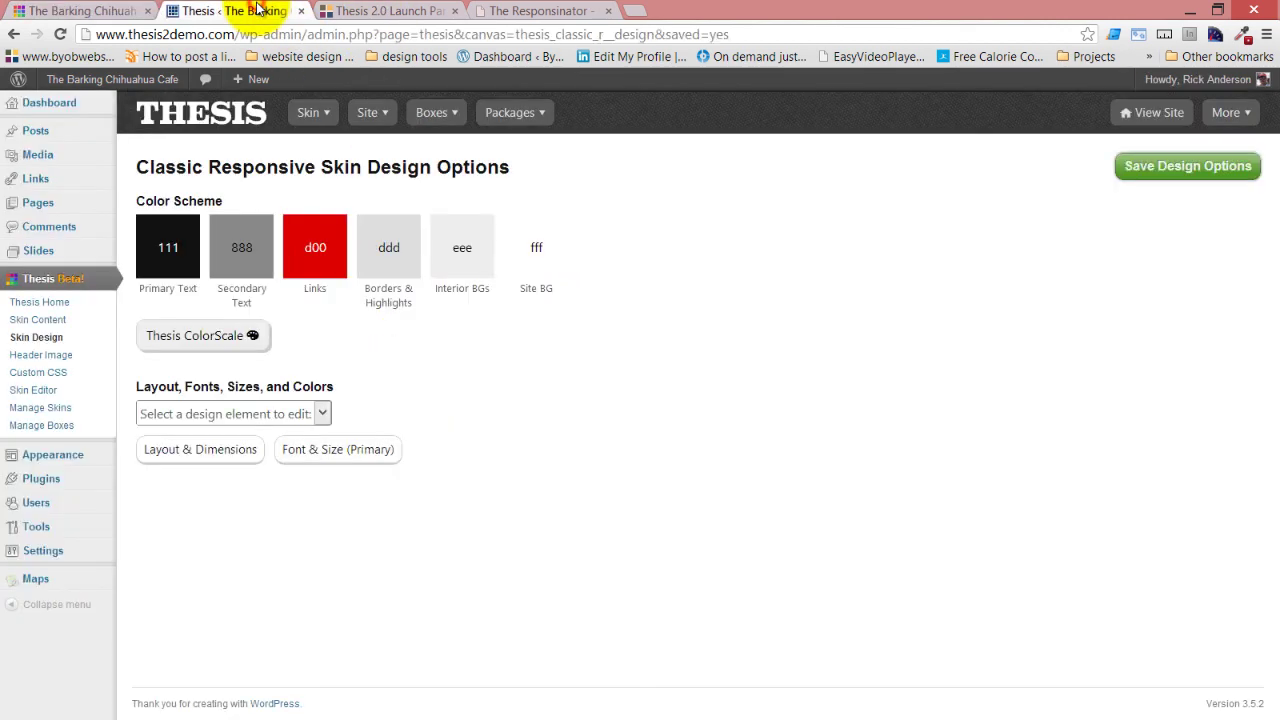
pyautogui.click(382, 10)
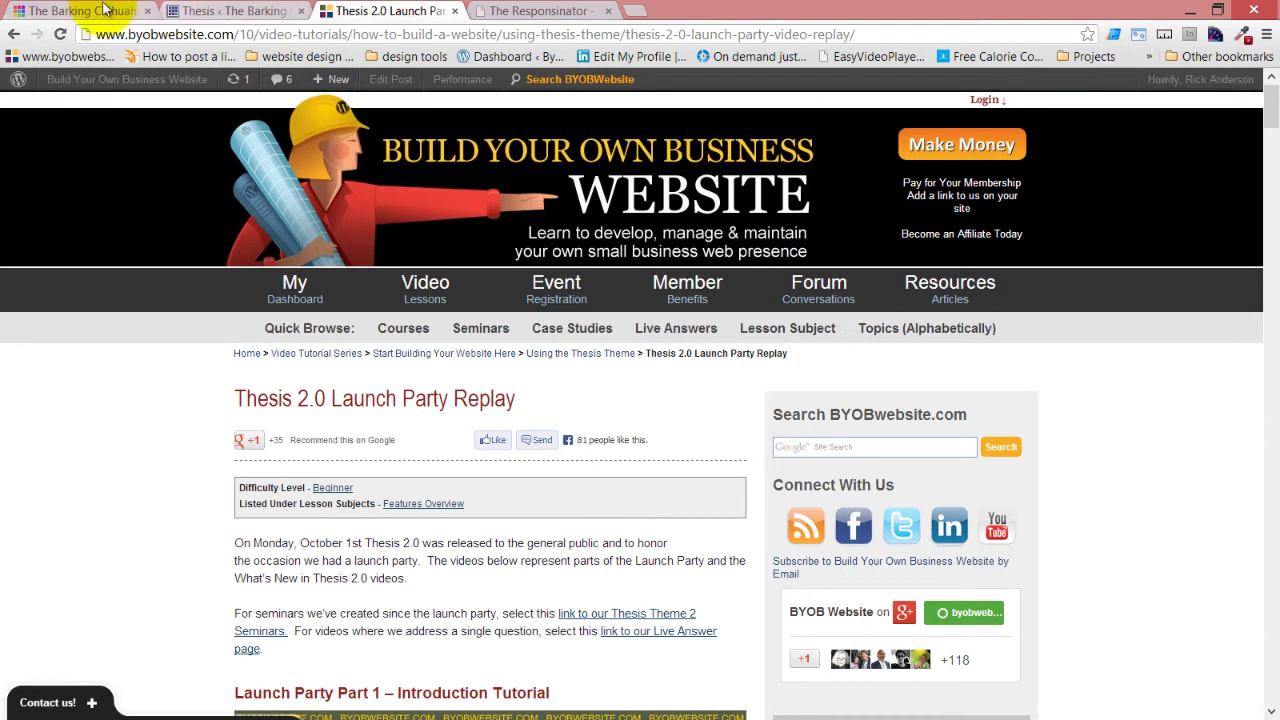
pyautogui.click(100, 10)
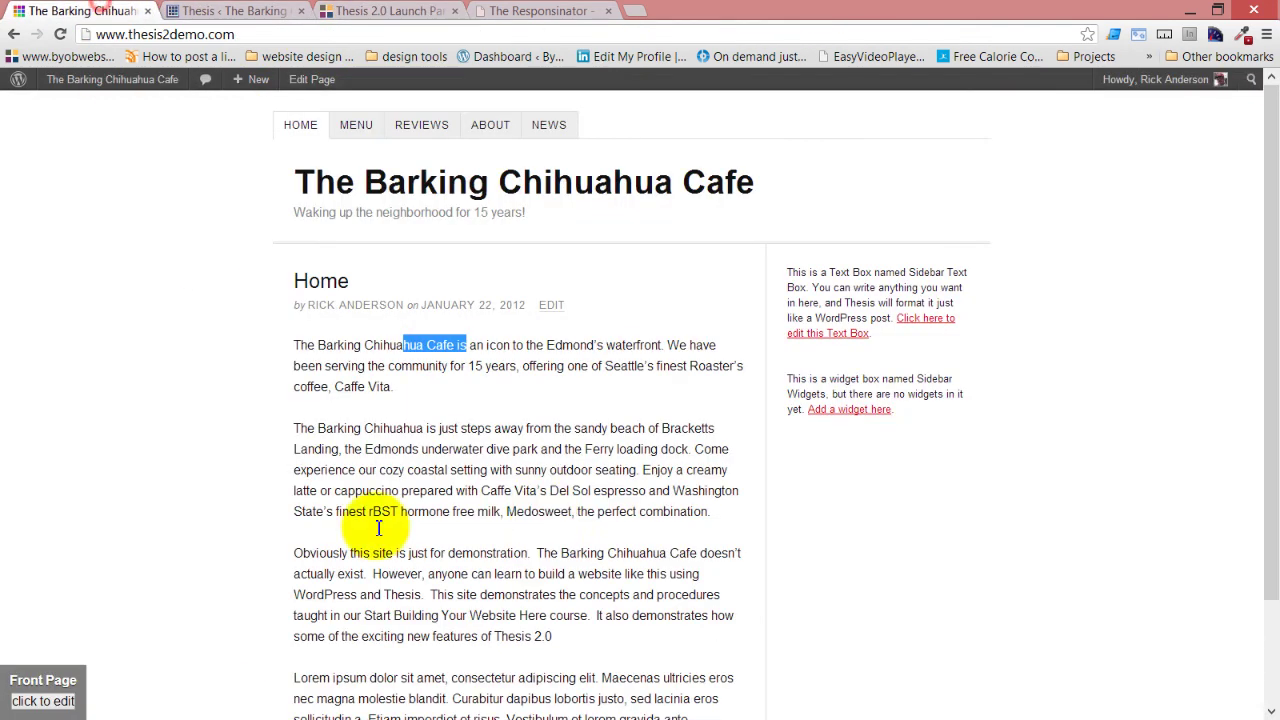
pyautogui.click(745, 372)
pyautogui.click(298, 378)
pyautogui.moveTo(298, 378); pyautogui.dragTo(327, 386)
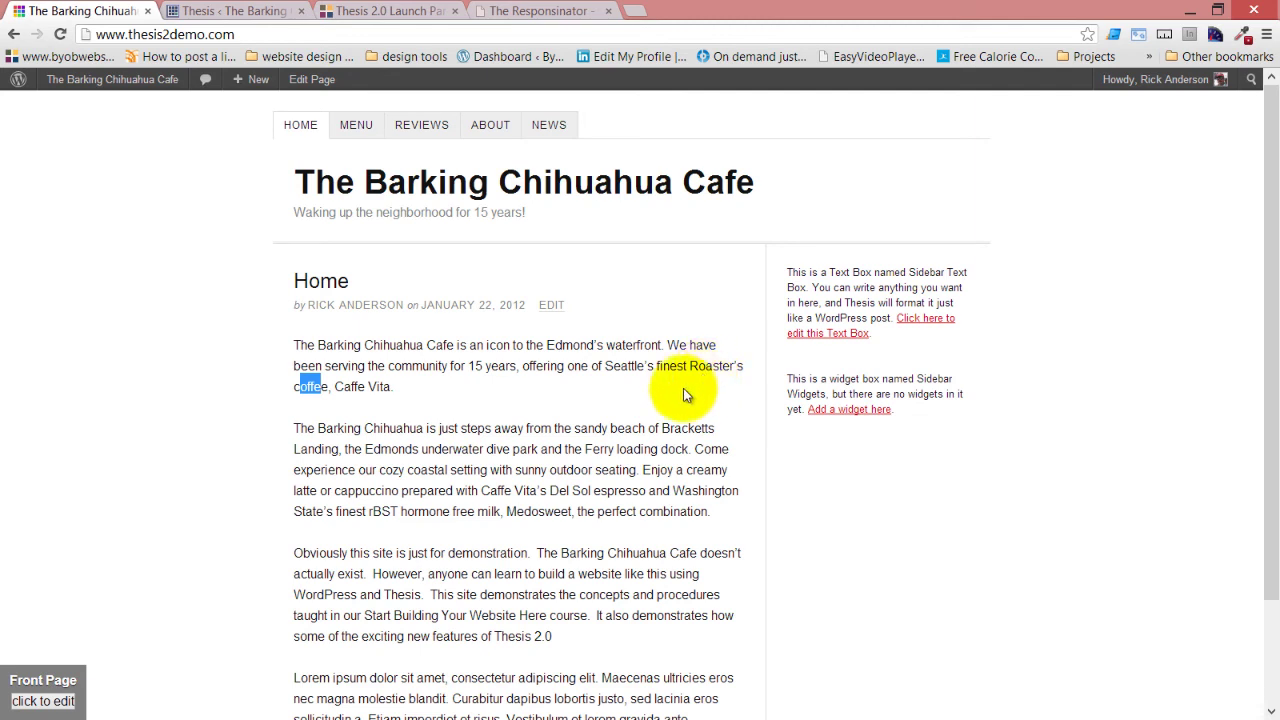
pyautogui.click(337, 349)
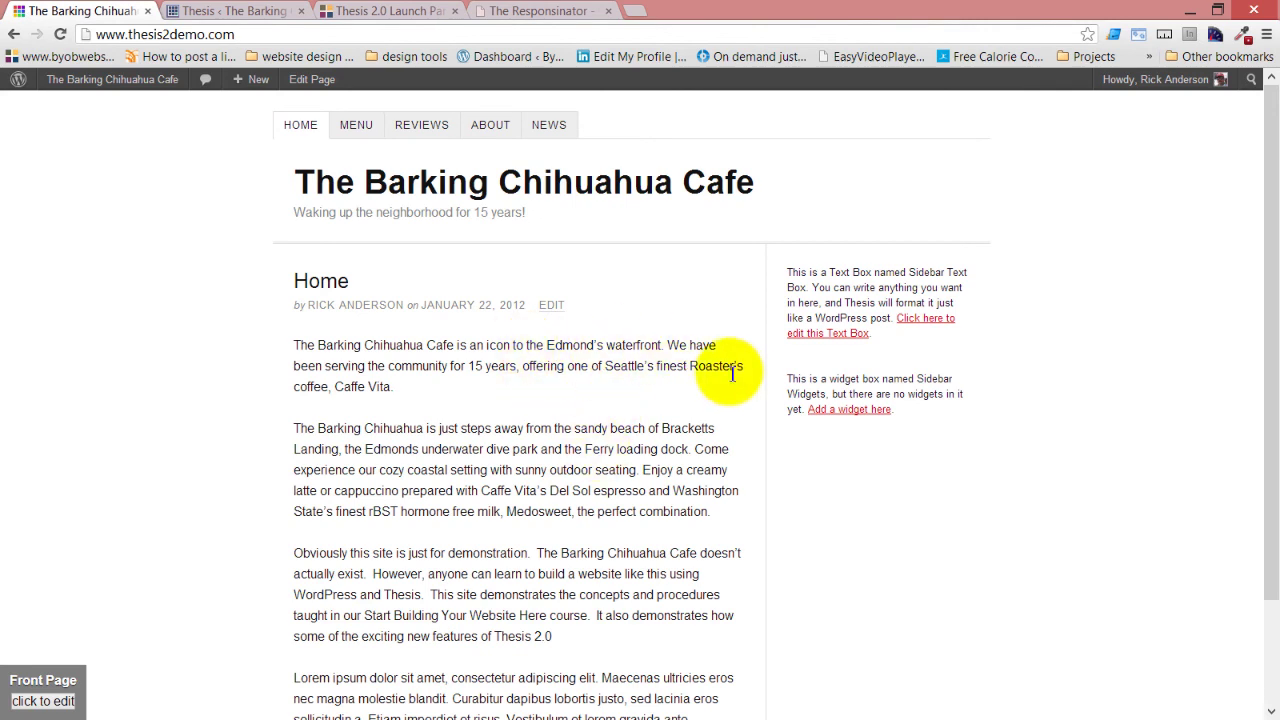
# Open the Thesis Classic Responsive padding cheat sheet from the Thesis 2.1 section of the BYOBWebsite Resources page.
pyautogui.click(398, 11)
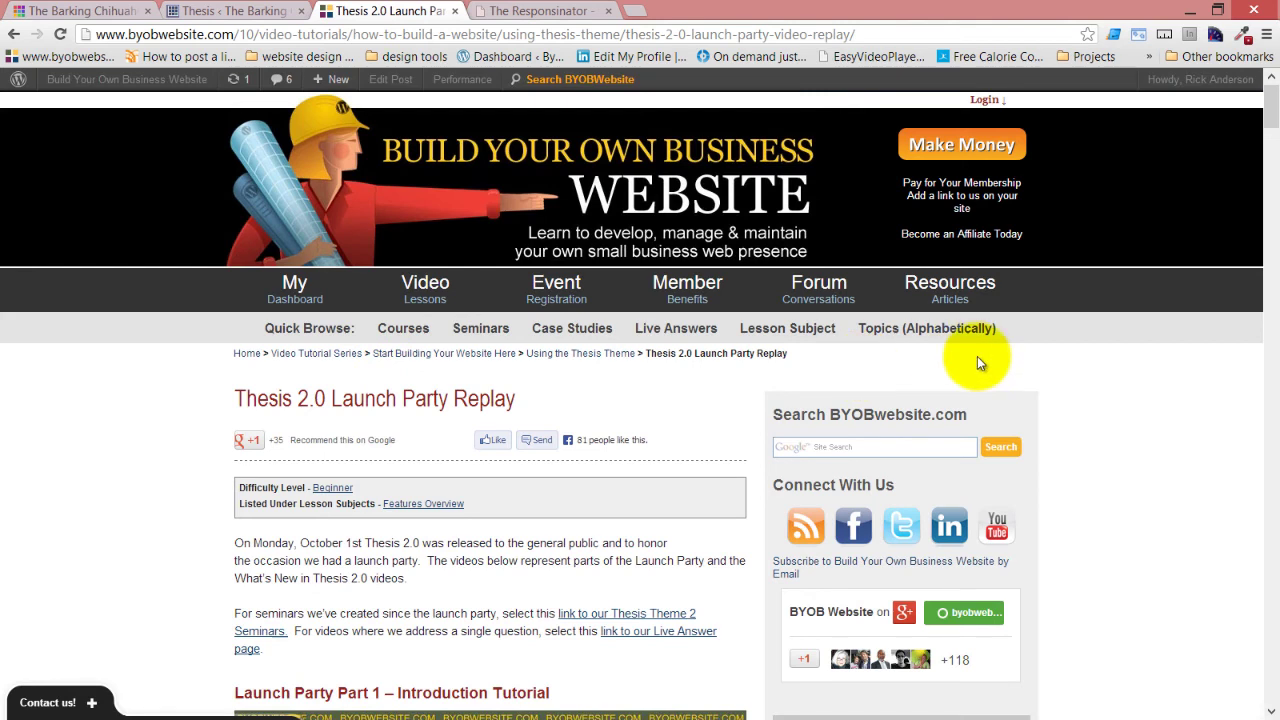
pyautogui.moveTo(950, 296)
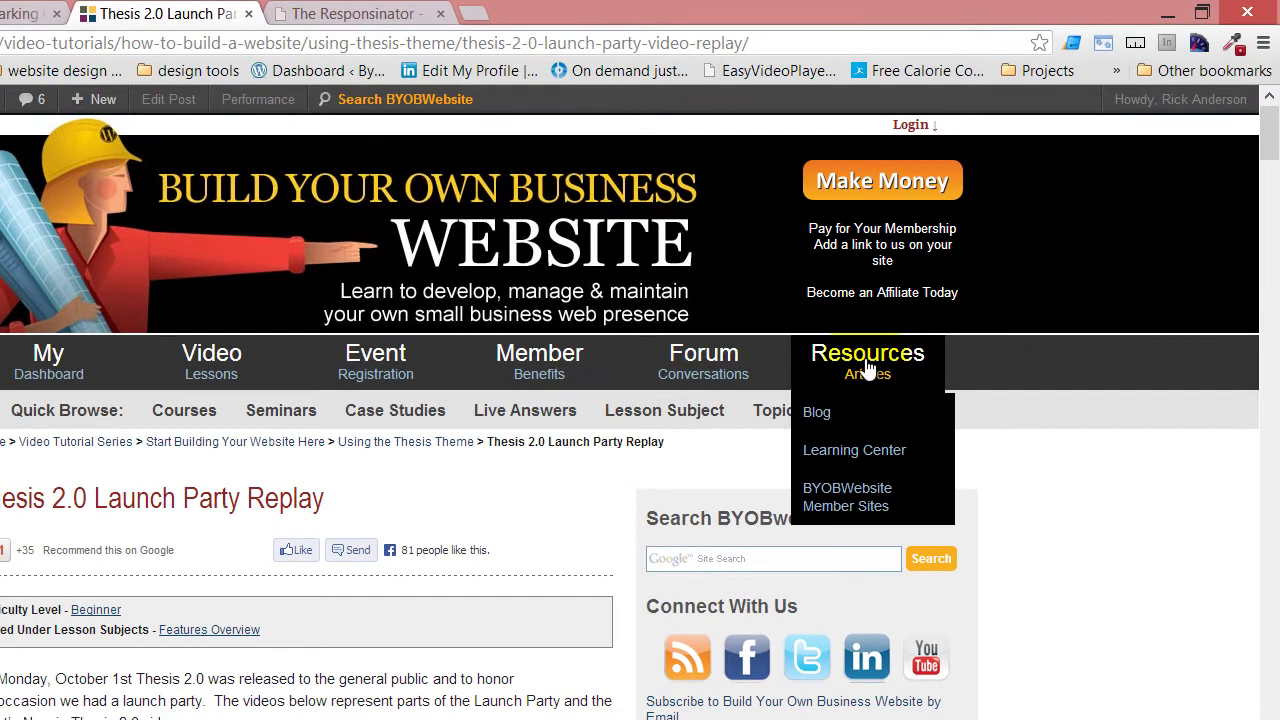
pyautogui.click(867, 370)
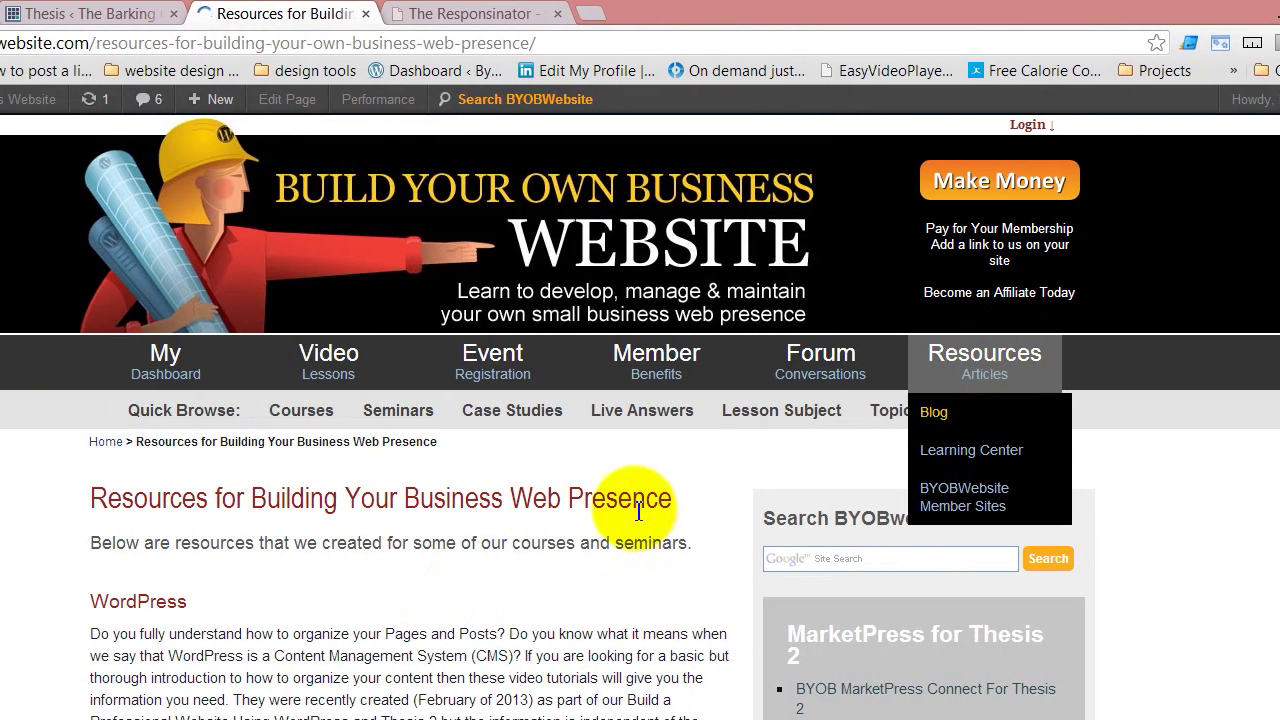
pyautogui.scroll(-3, 318, 575)
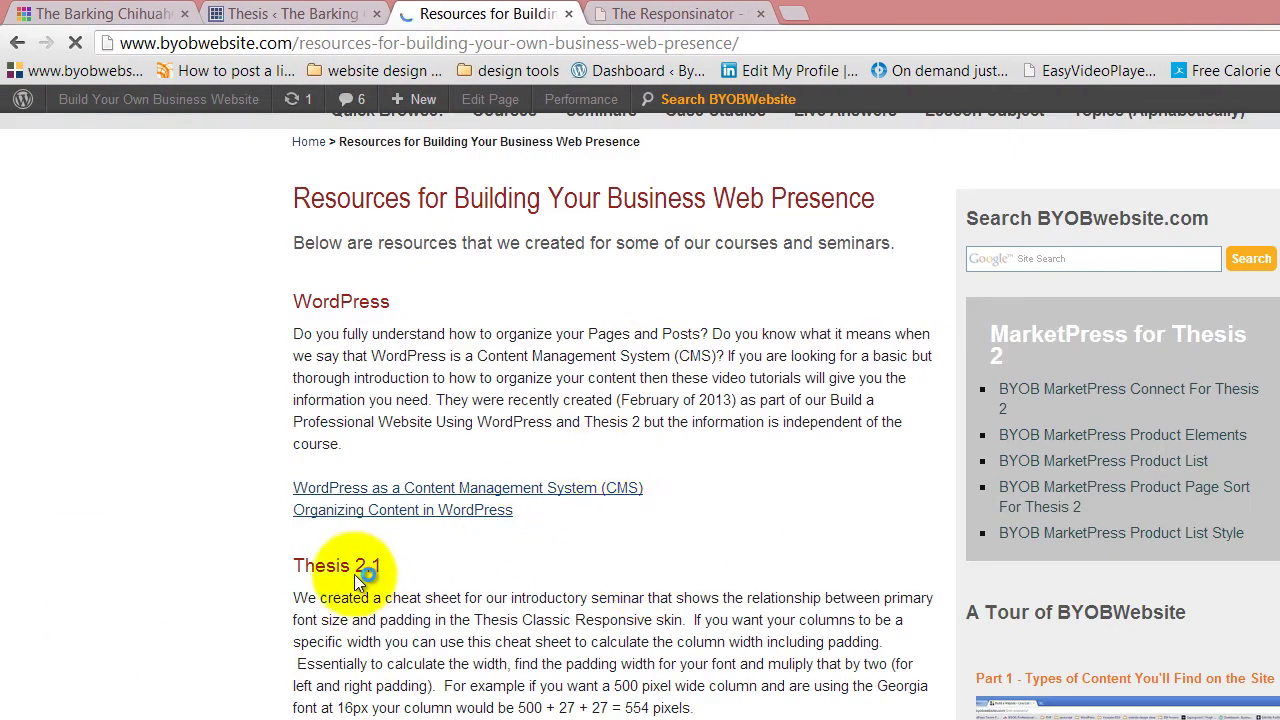
pyautogui.scroll(-2, 660, 590)
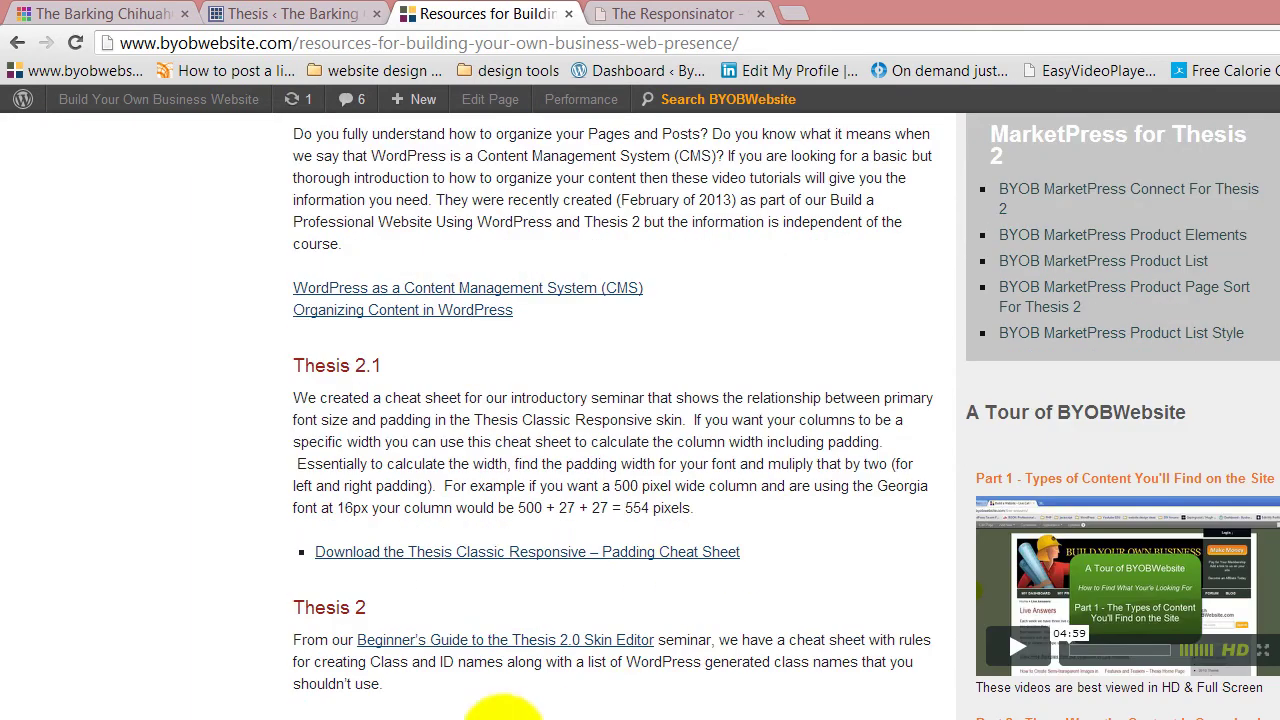
pyautogui.click(488, 556)
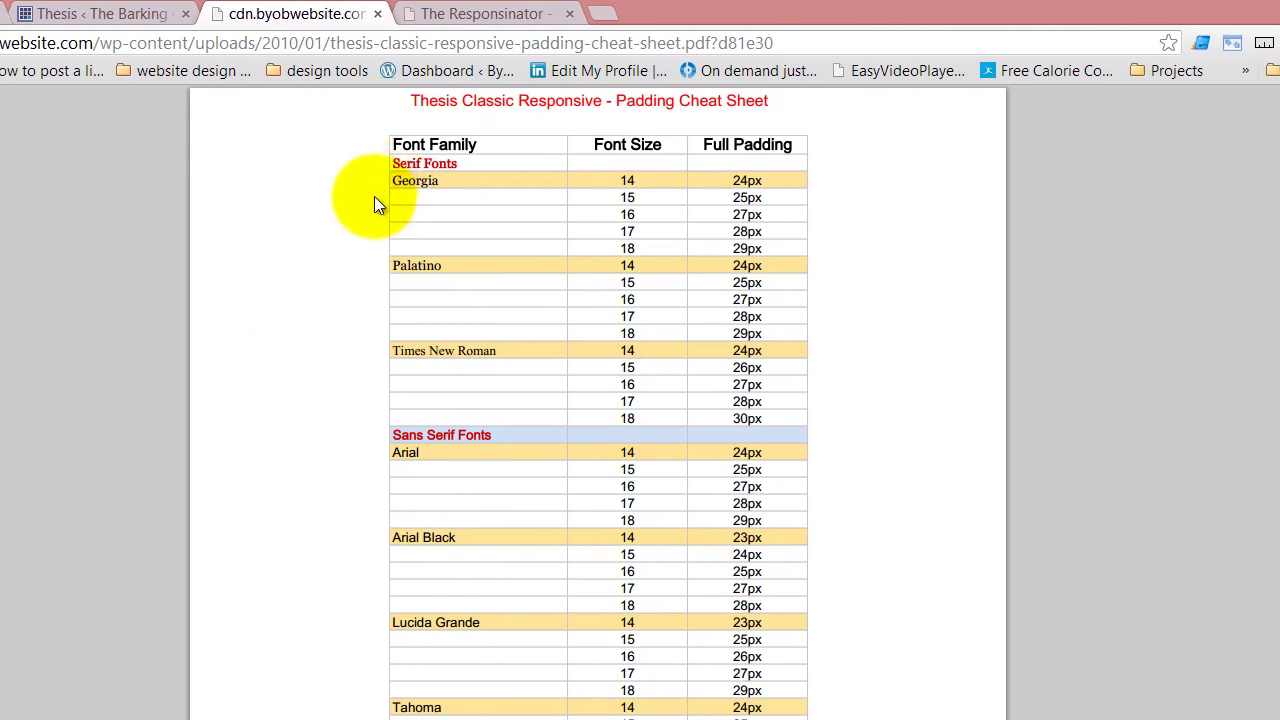
# Review the cheat sheet's full padding values for the serif and sans serif font families and sizes.
pyautogui.scroll(-4, 377, 205)
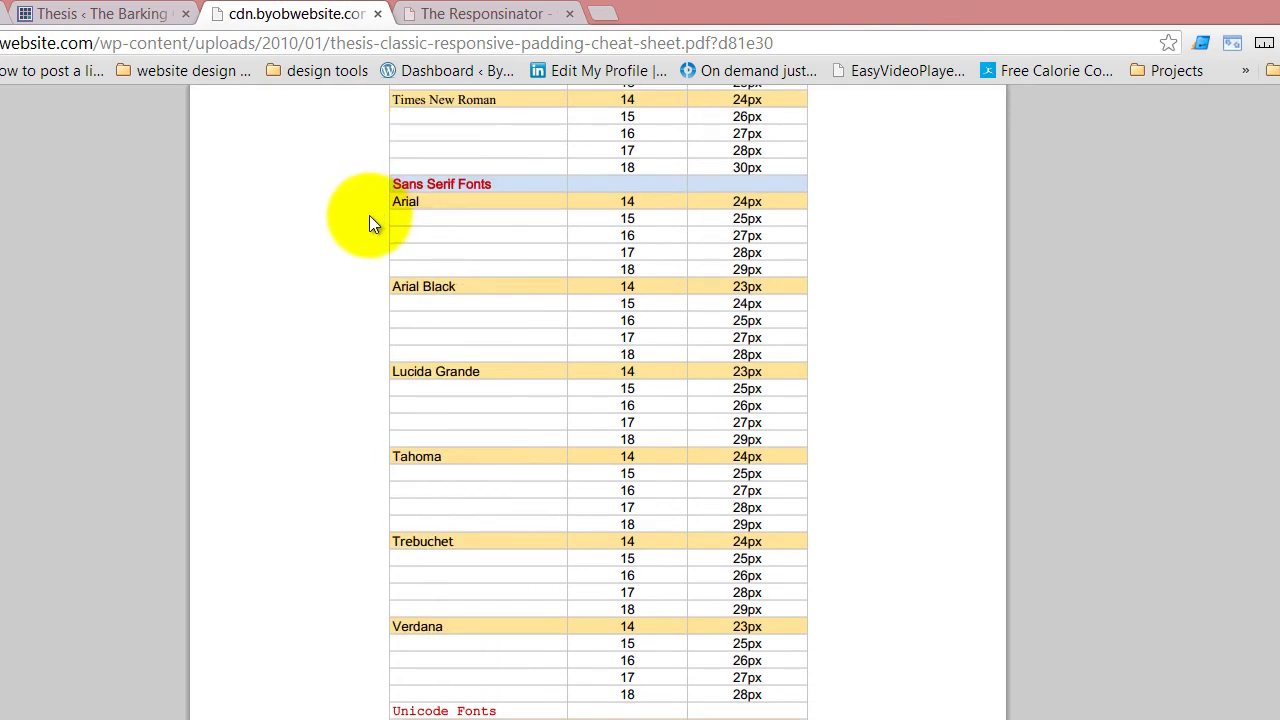
pyautogui.scroll(4, 362, 240)
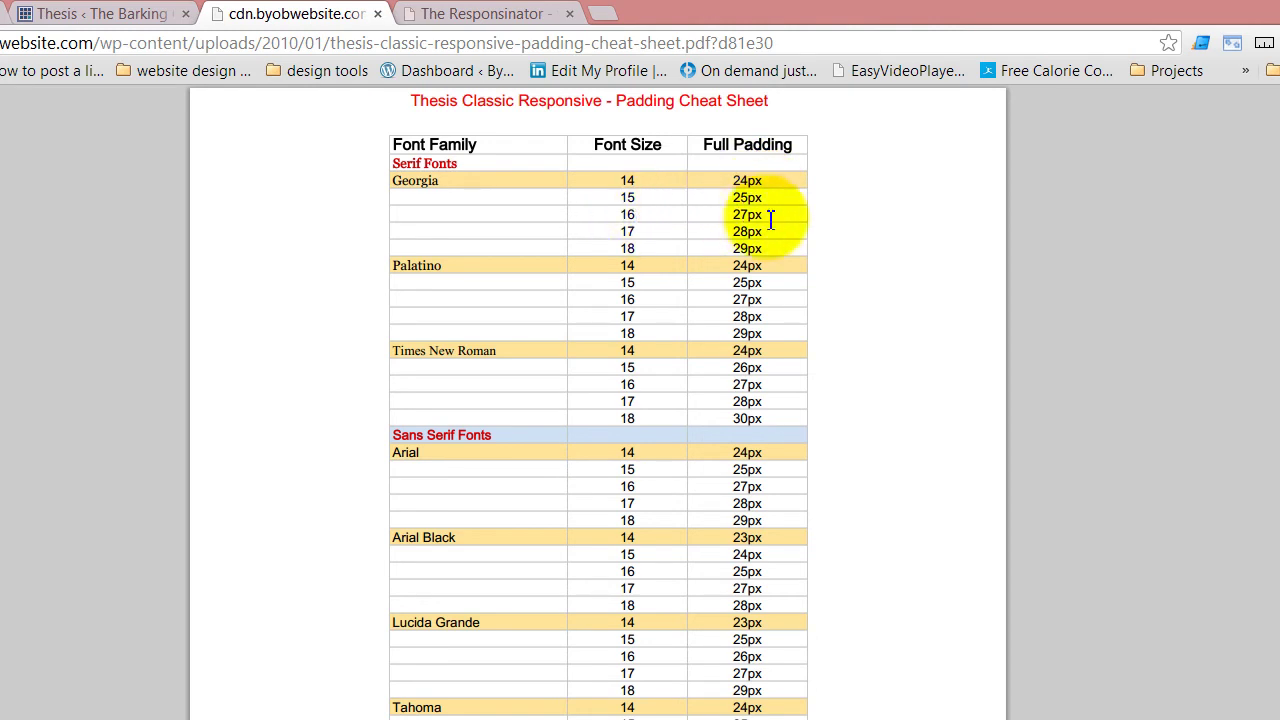
pyautogui.click(120, 10)
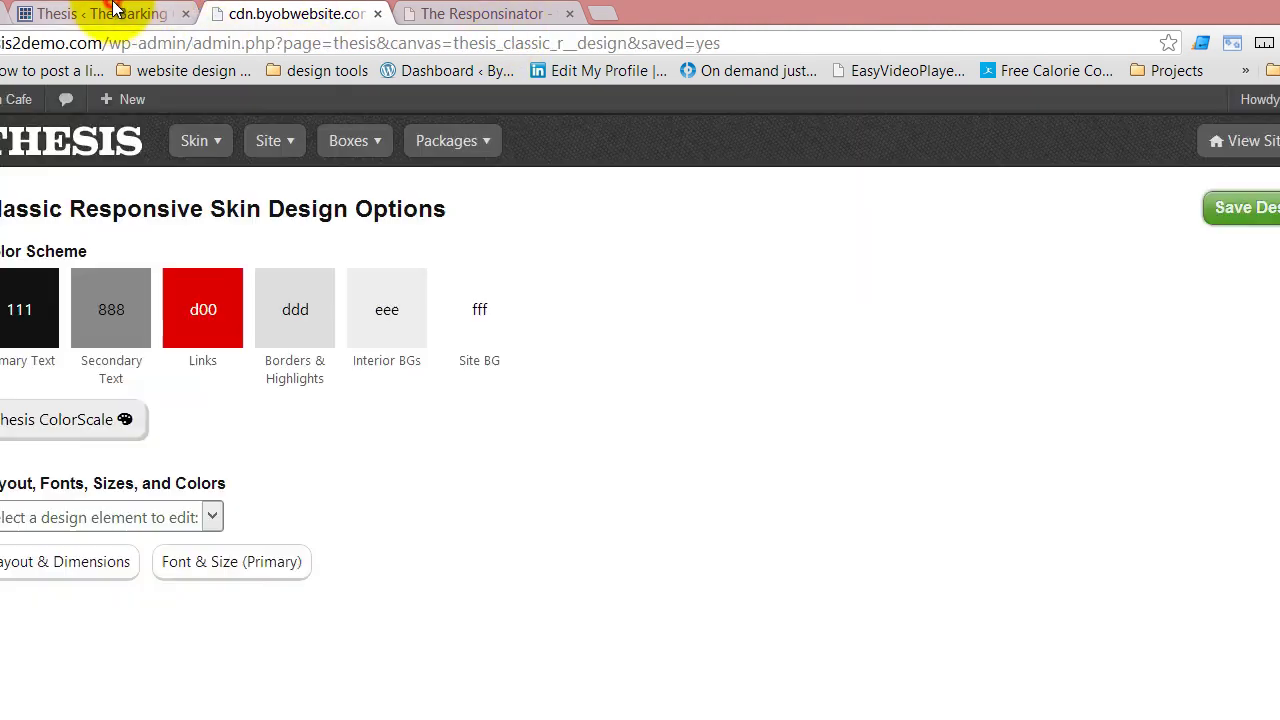
pyautogui.click(312, 13)
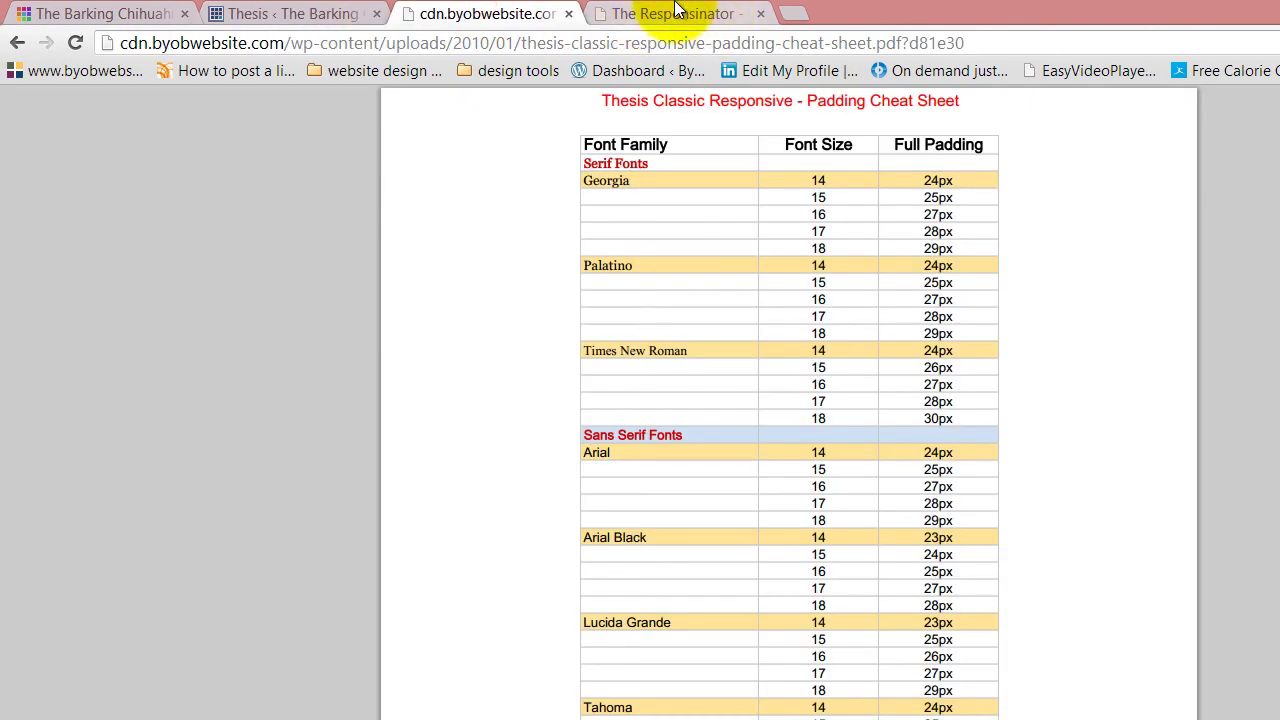
# Check the cafe home page's layout and look up the full padding for Arial at size 16 in the cheat sheet.
pyautogui.click(104, 14)
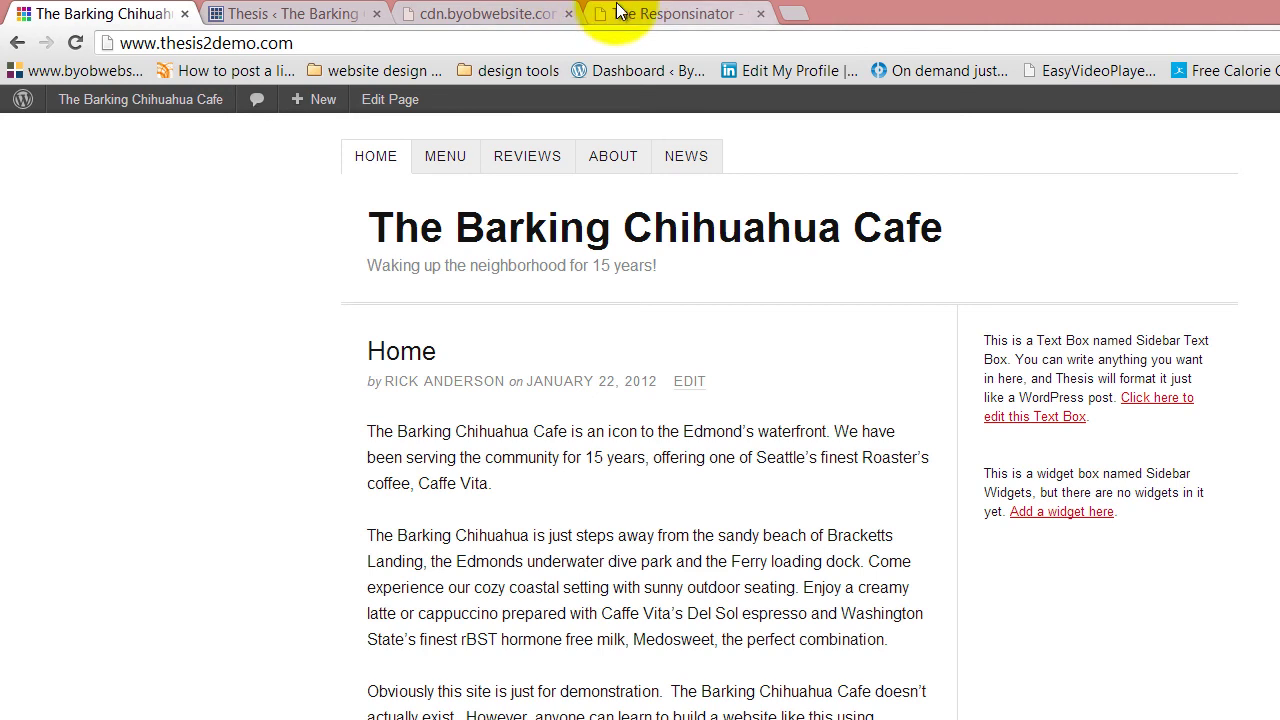
pyautogui.click(475, 12)
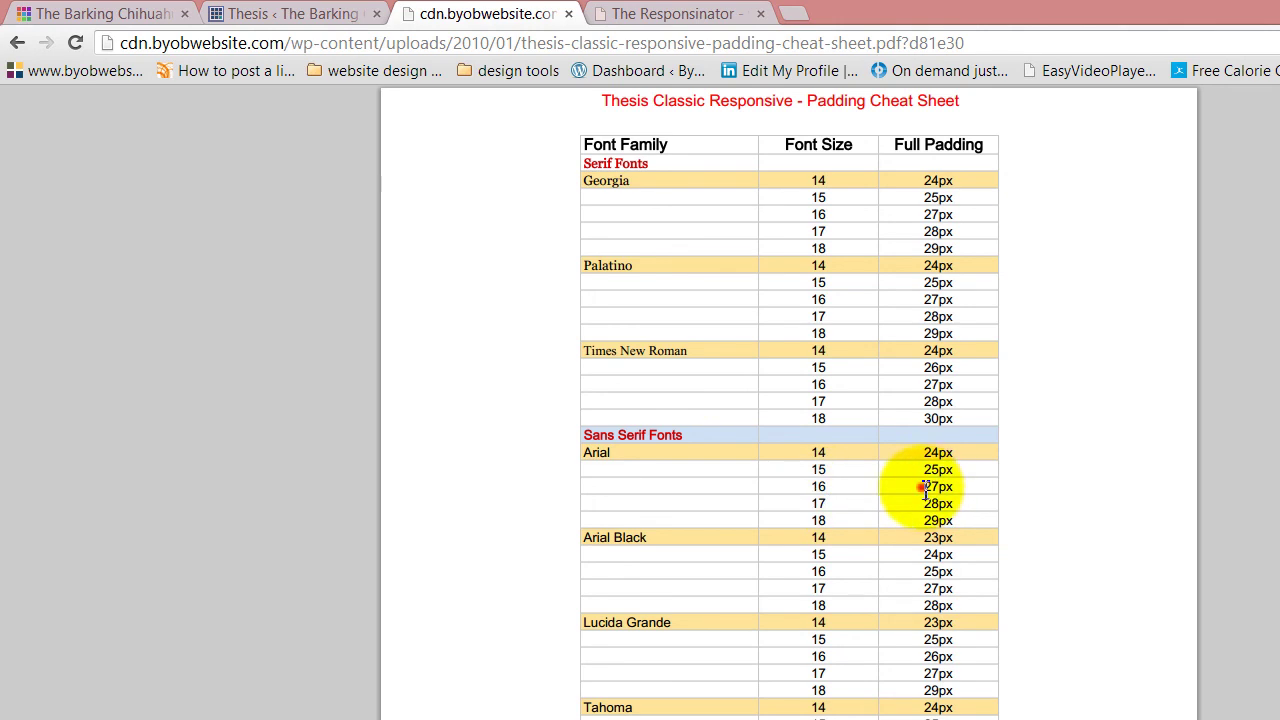
pyautogui.moveTo(924, 488); pyautogui.dragTo(960, 496)
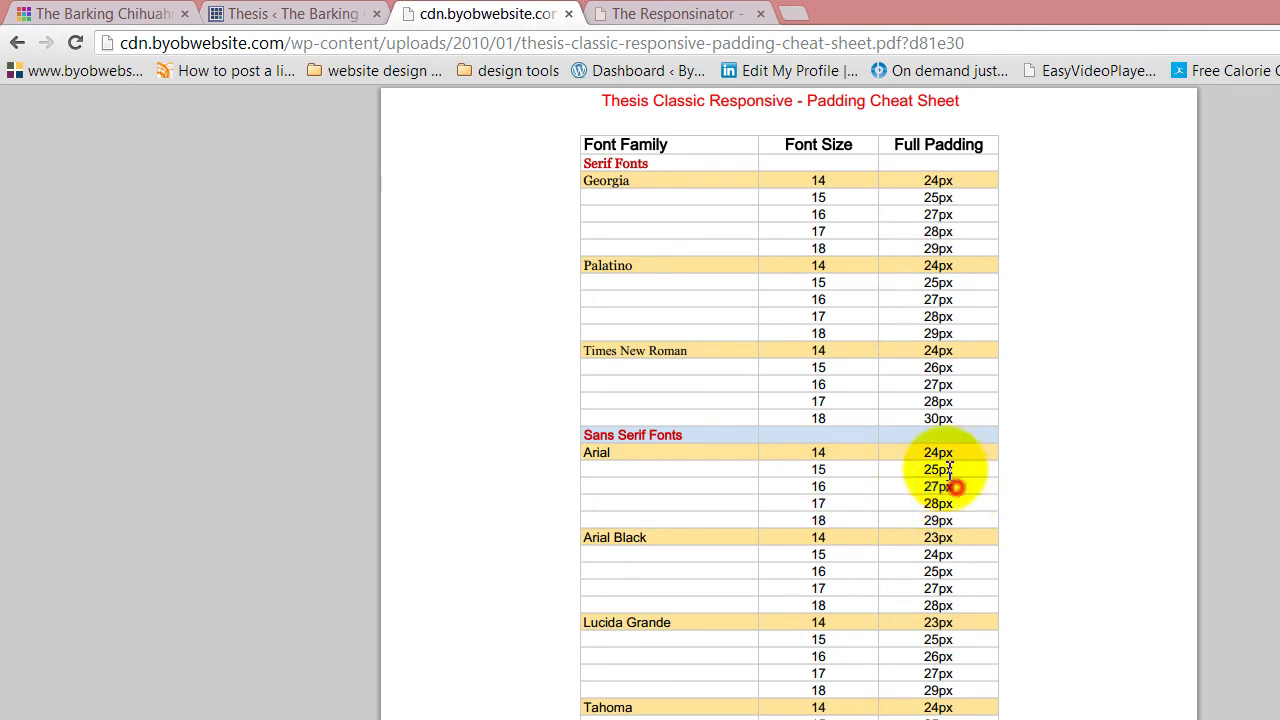
pyautogui.click(957, 489)
# Return to the cafe home page and highlight the second paragraph's first line to examine the content column's text width.
pyautogui.click(318, 13)
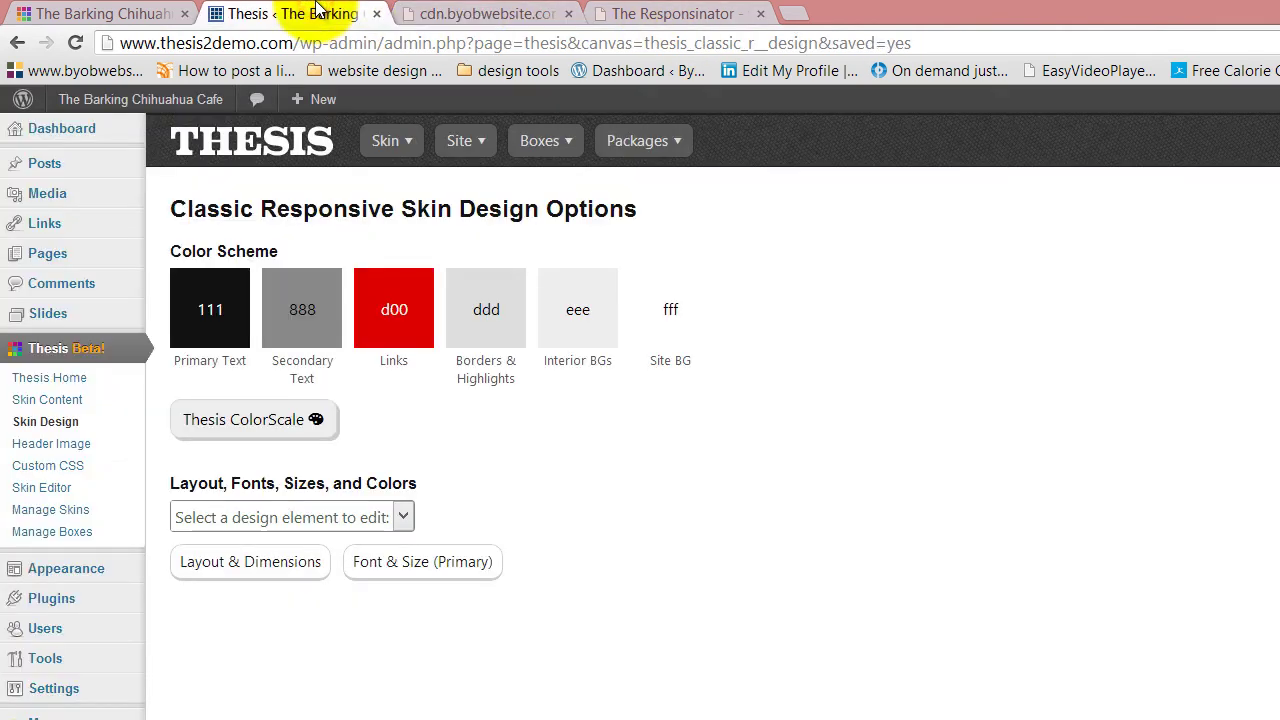
pyautogui.click(450, 13)
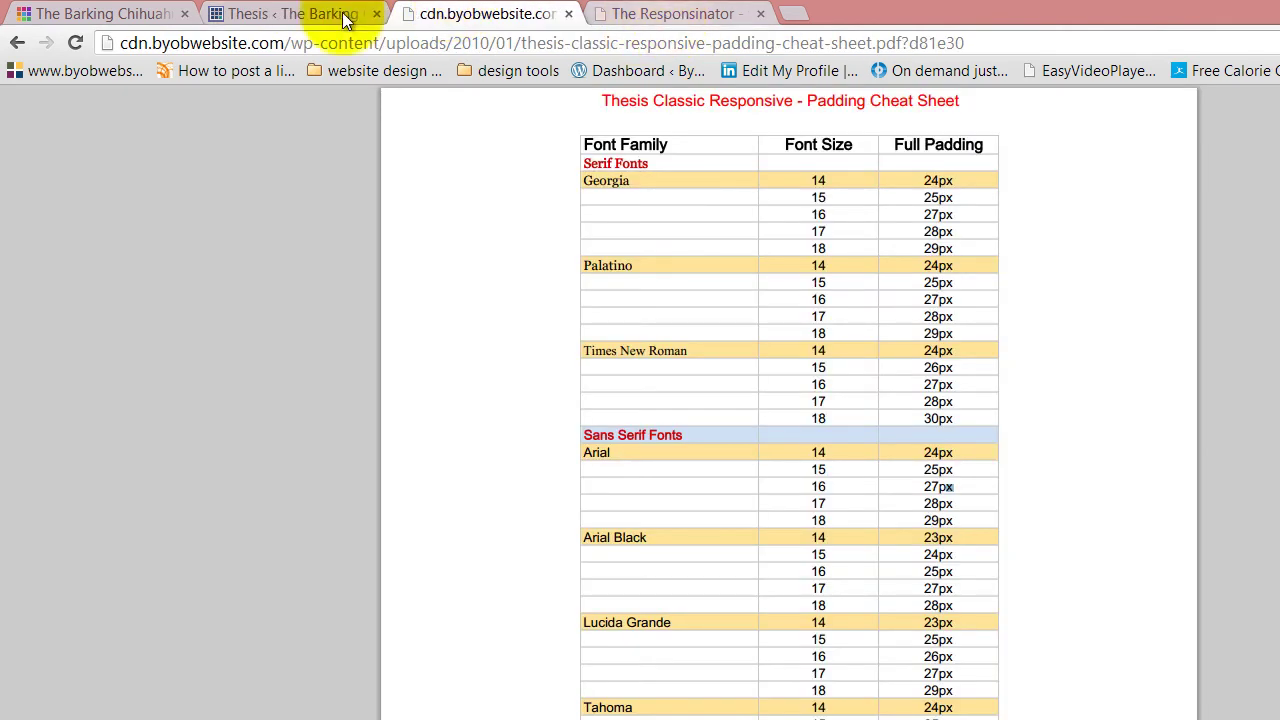
pyautogui.click(105, 13)
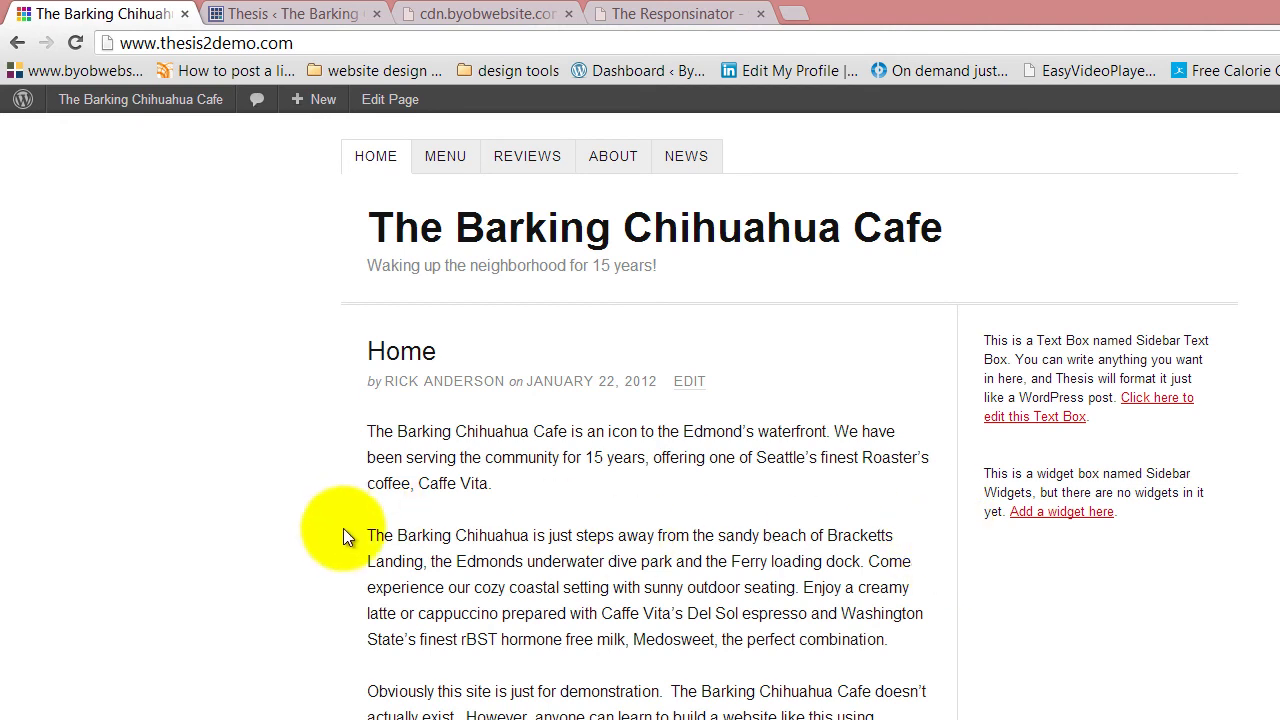
pyautogui.moveTo(365, 533); pyautogui.dragTo(893, 537)
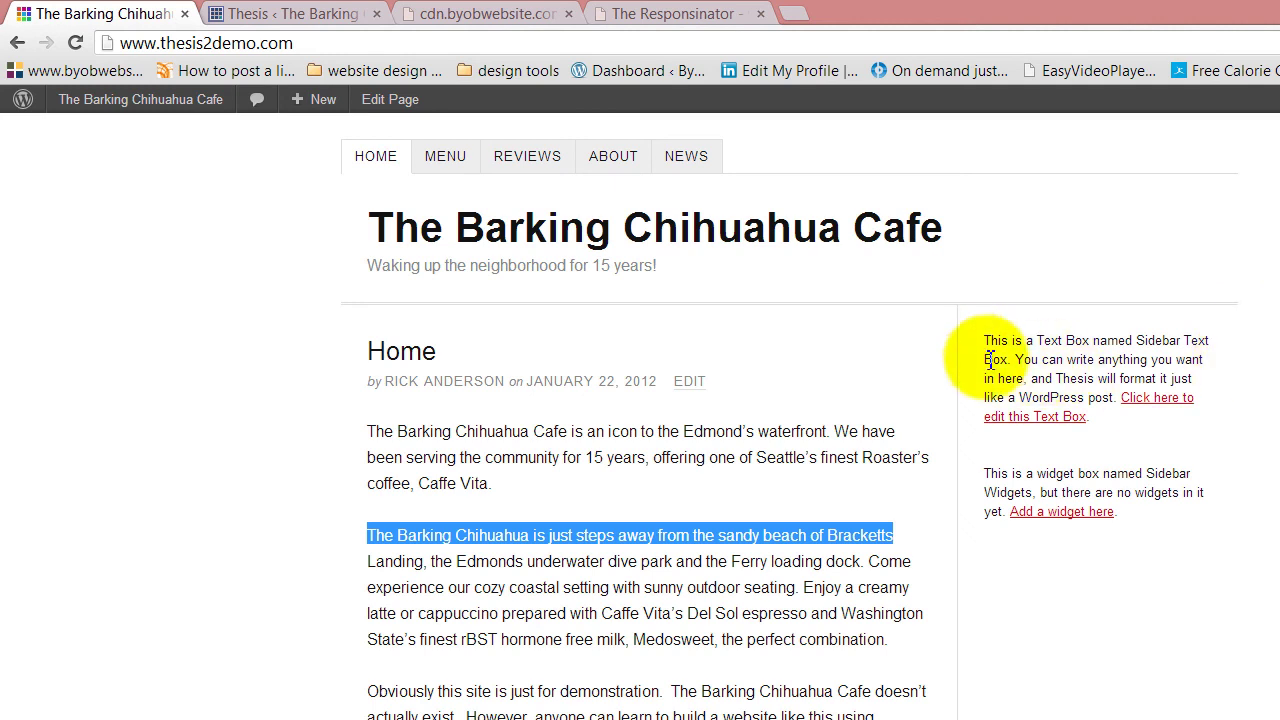
# Examine the sidebar's text width on the home page and the column choices in the skin's Layout & Dimensions options.
pyautogui.moveTo(985, 358); pyautogui.dragTo(1230, 345)
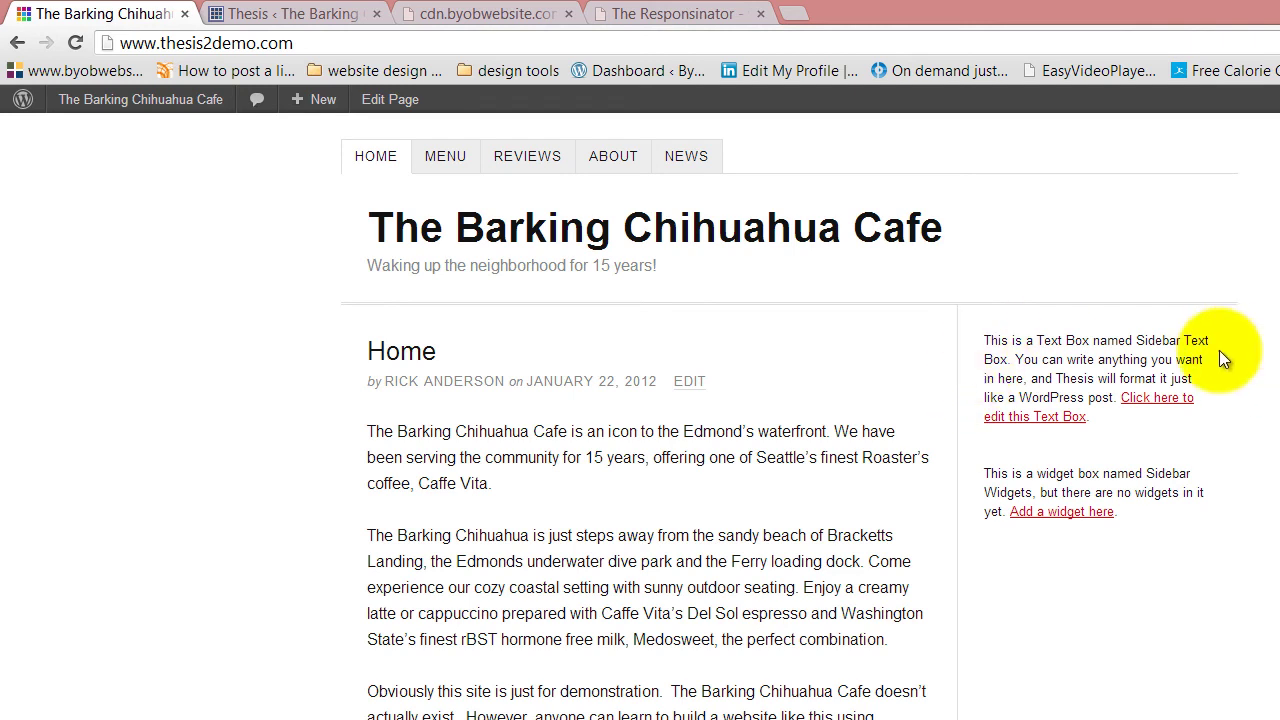
pyautogui.click(295, 12)
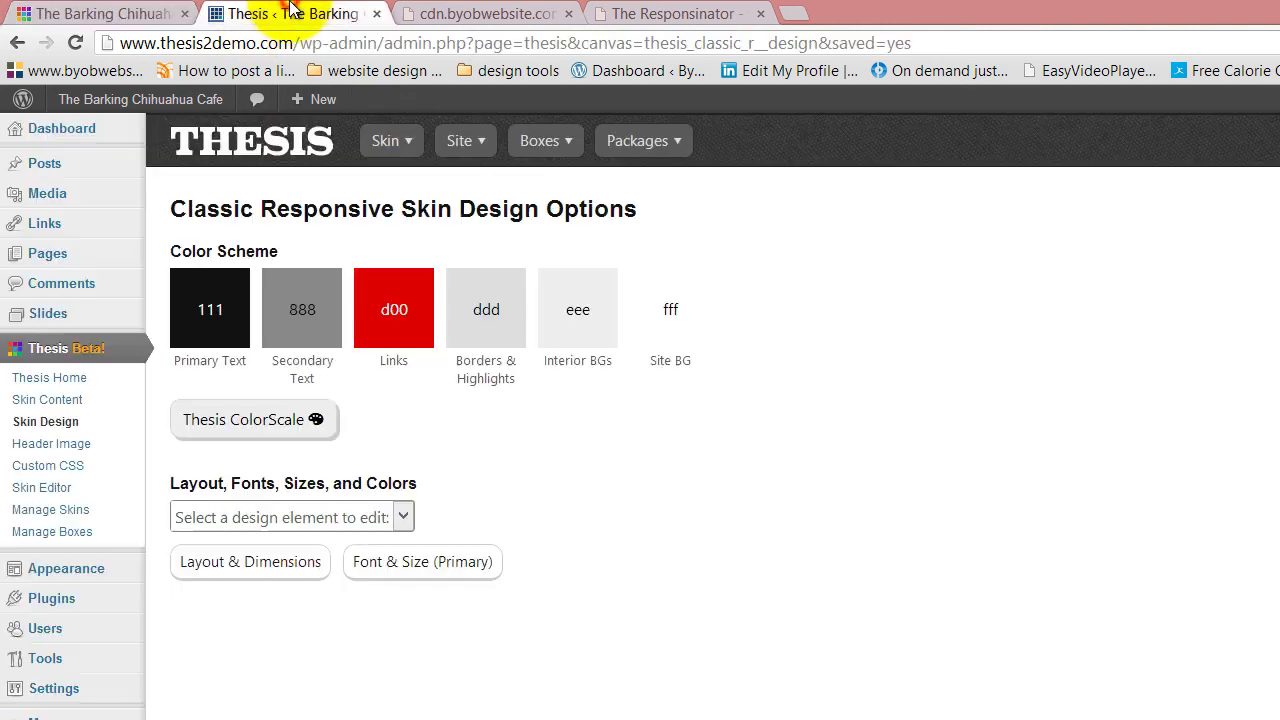
pyautogui.click(262, 565)
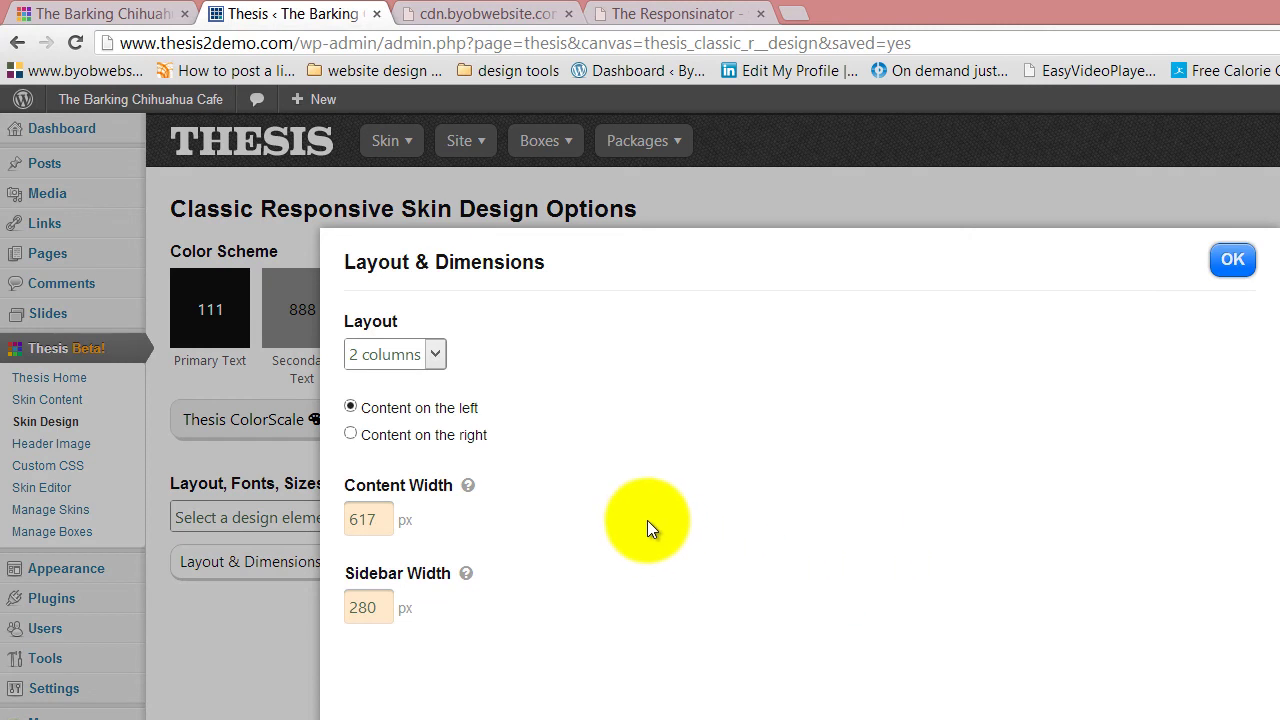
pyautogui.click(434, 353)
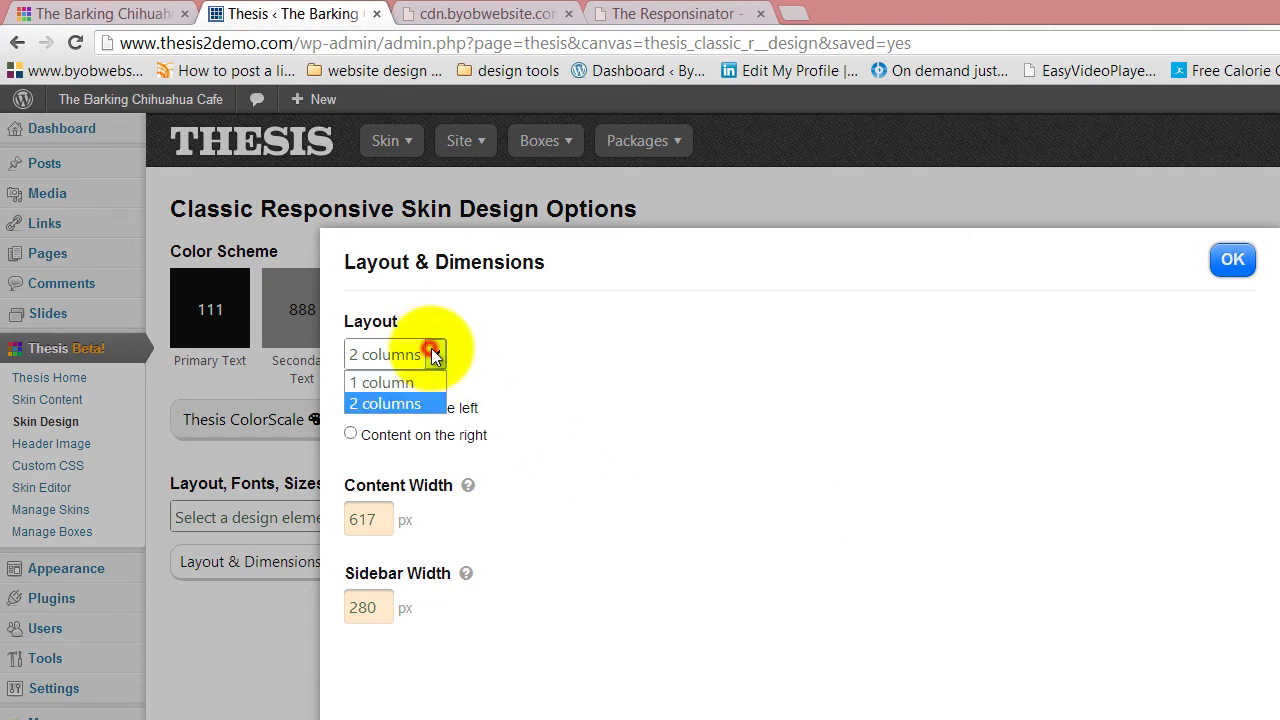
pyautogui.click(437, 346)
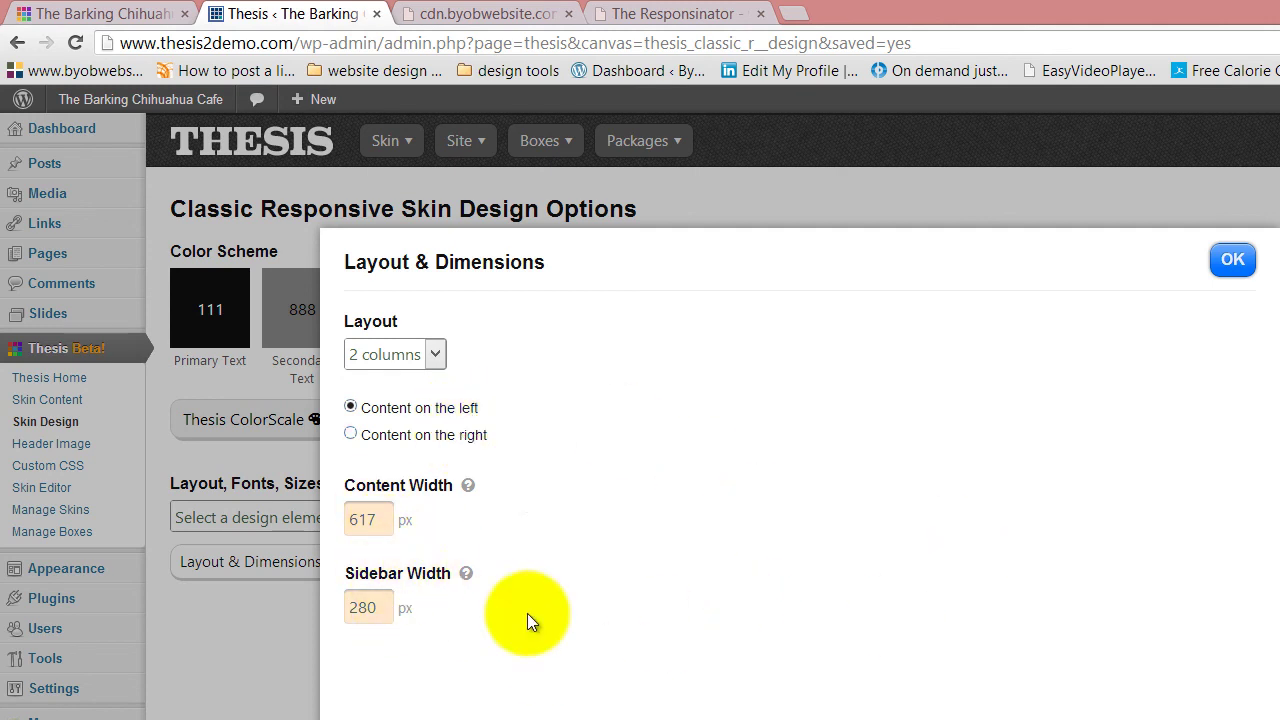
# Set the content width to 654 px and the sidebar width to 354 px, and save the skin's design options.
pyautogui.click(385, 520)
pyautogui.moveTo(385, 520); pyautogui.dragTo(334, 506)
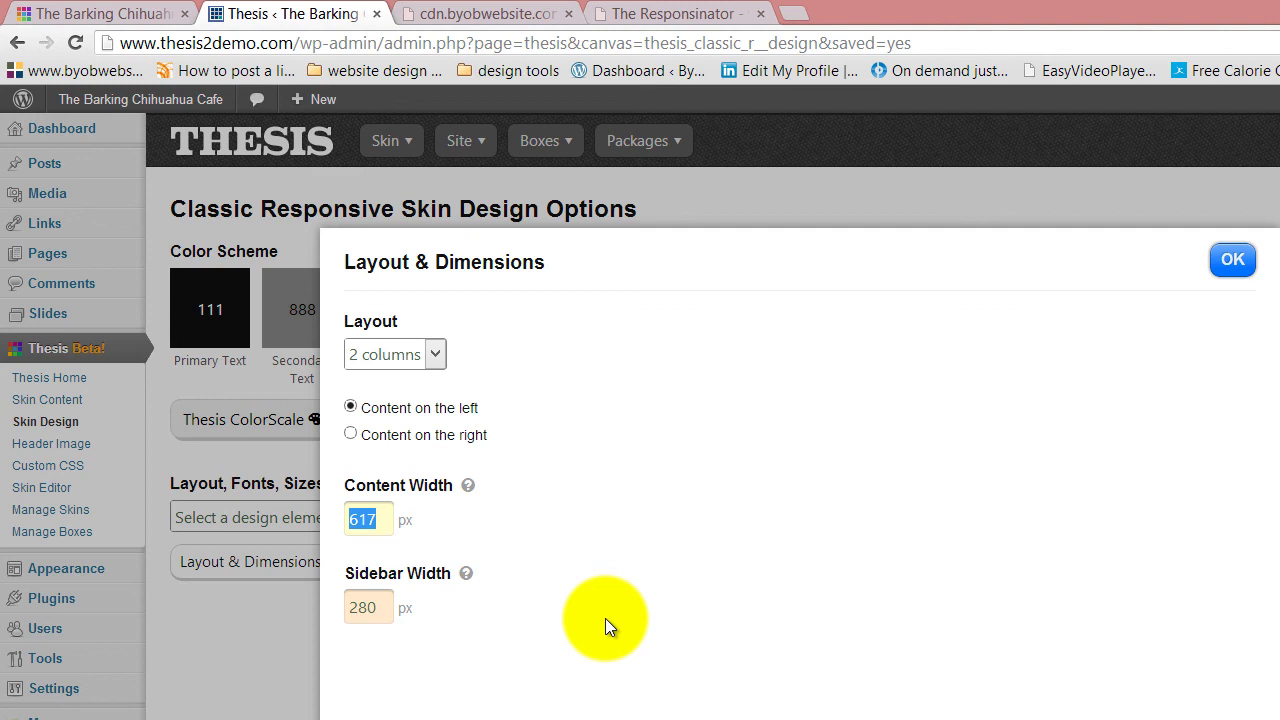
pyautogui.write('654')
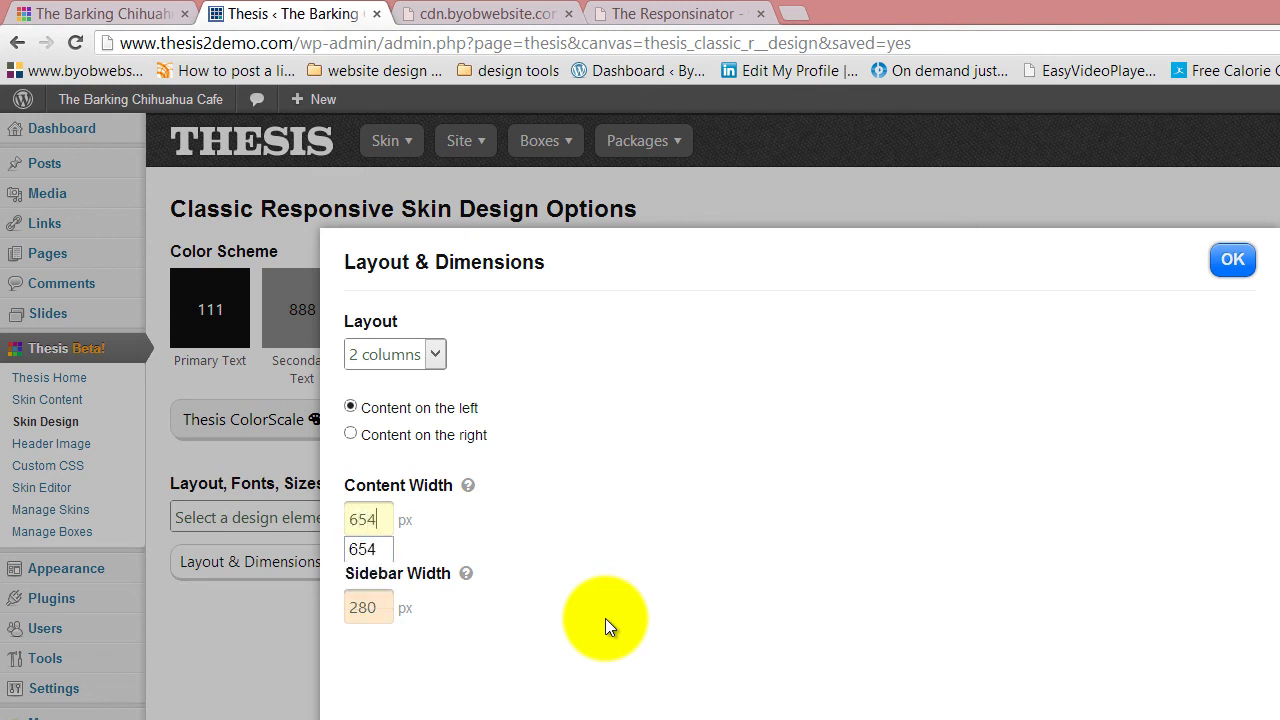
pyautogui.press('Tab')
pyautogui.click(390, 608)
pyautogui.doubleClick(378, 607)
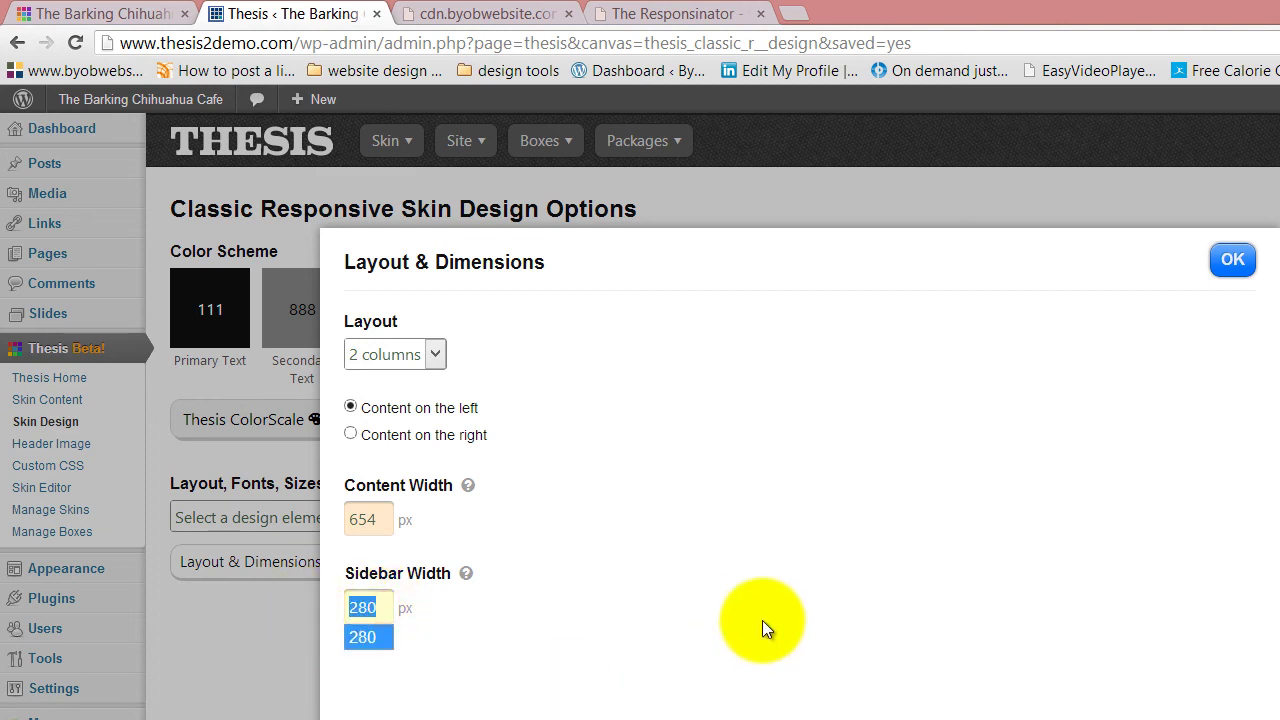
pyautogui.write('3')
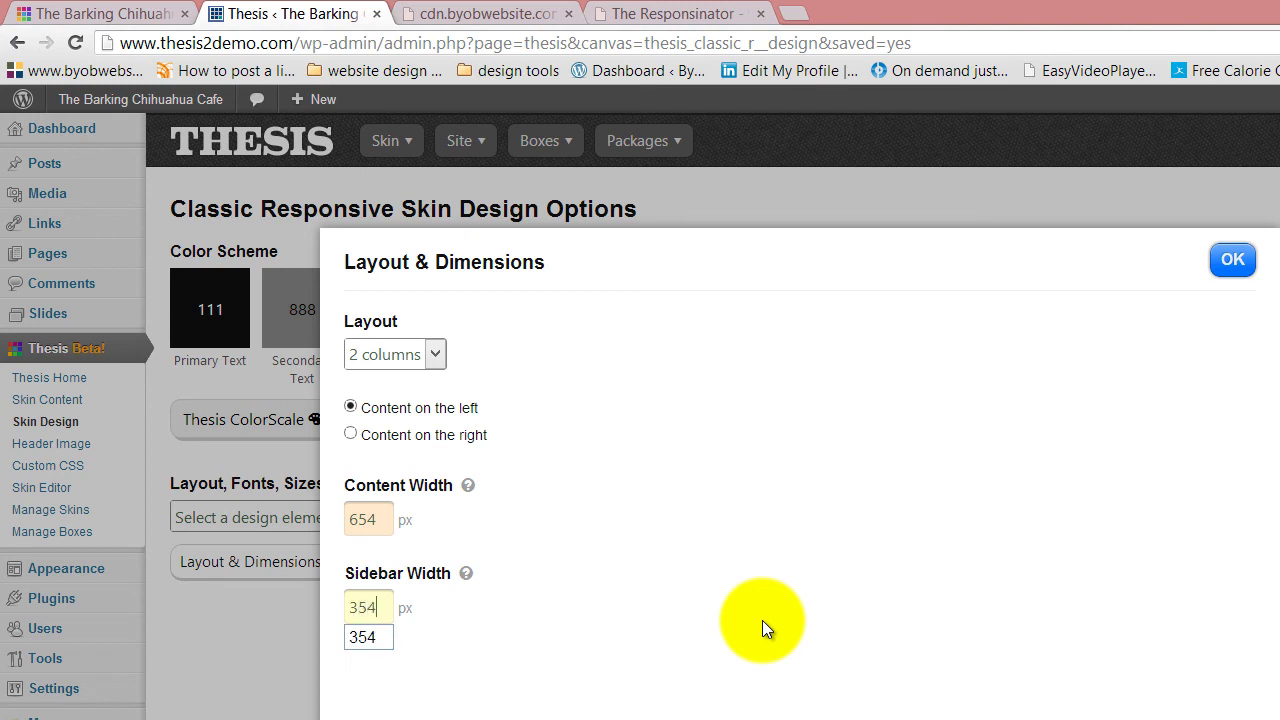
pyautogui.write('54')
pyautogui.click(762, 625)
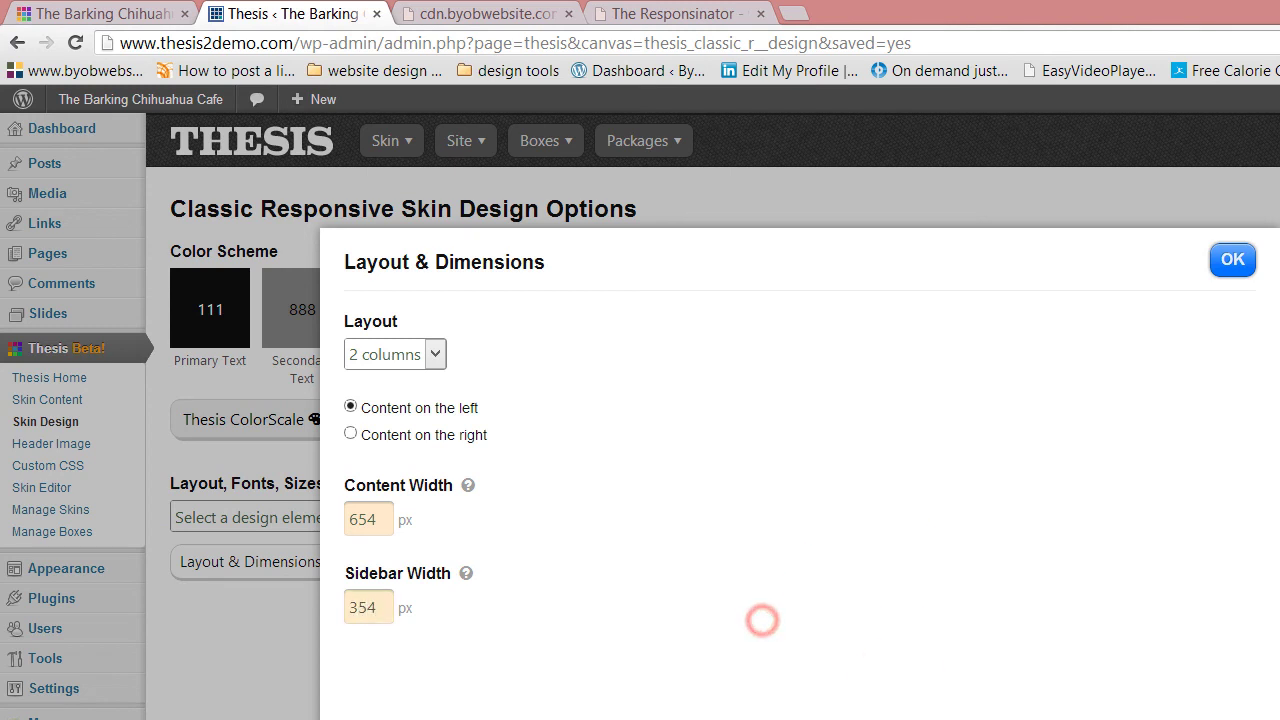
pyautogui.click(1231, 262)
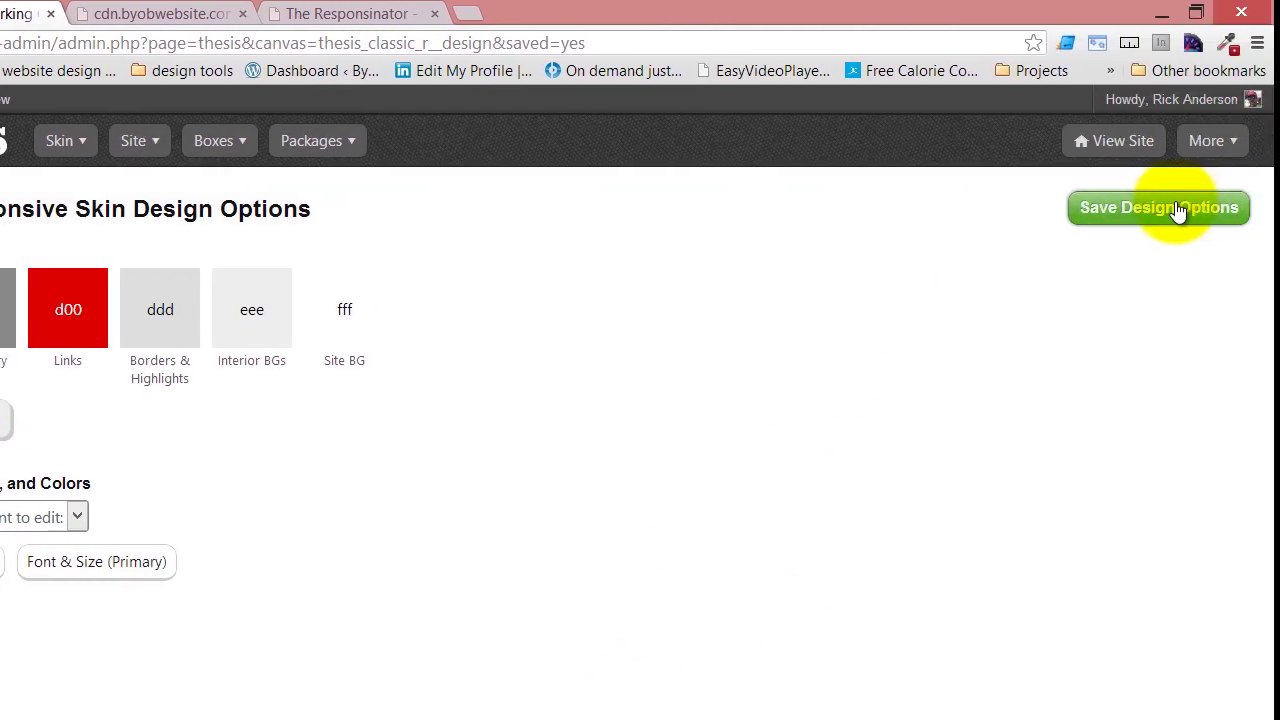
pyautogui.click(1166, 210)
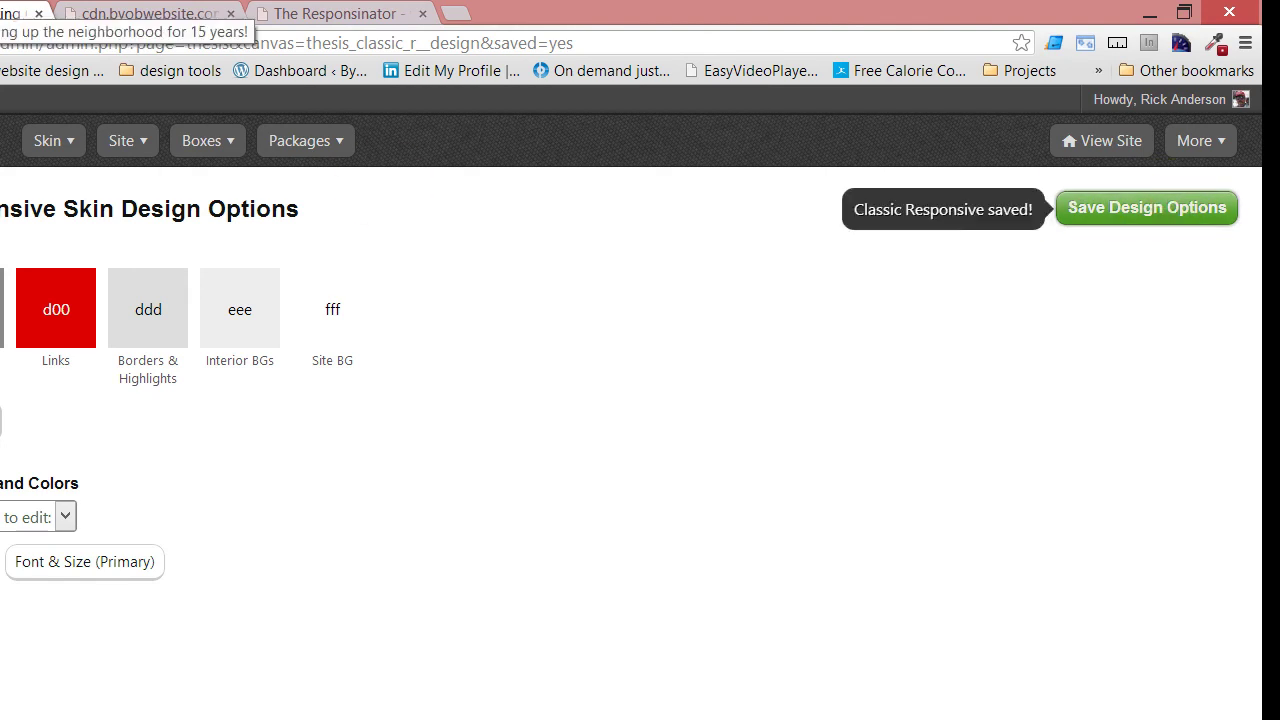
# Reload the cafe home page and examine the content and sidebar column widths down the page.
pyautogui.click(0, 13)
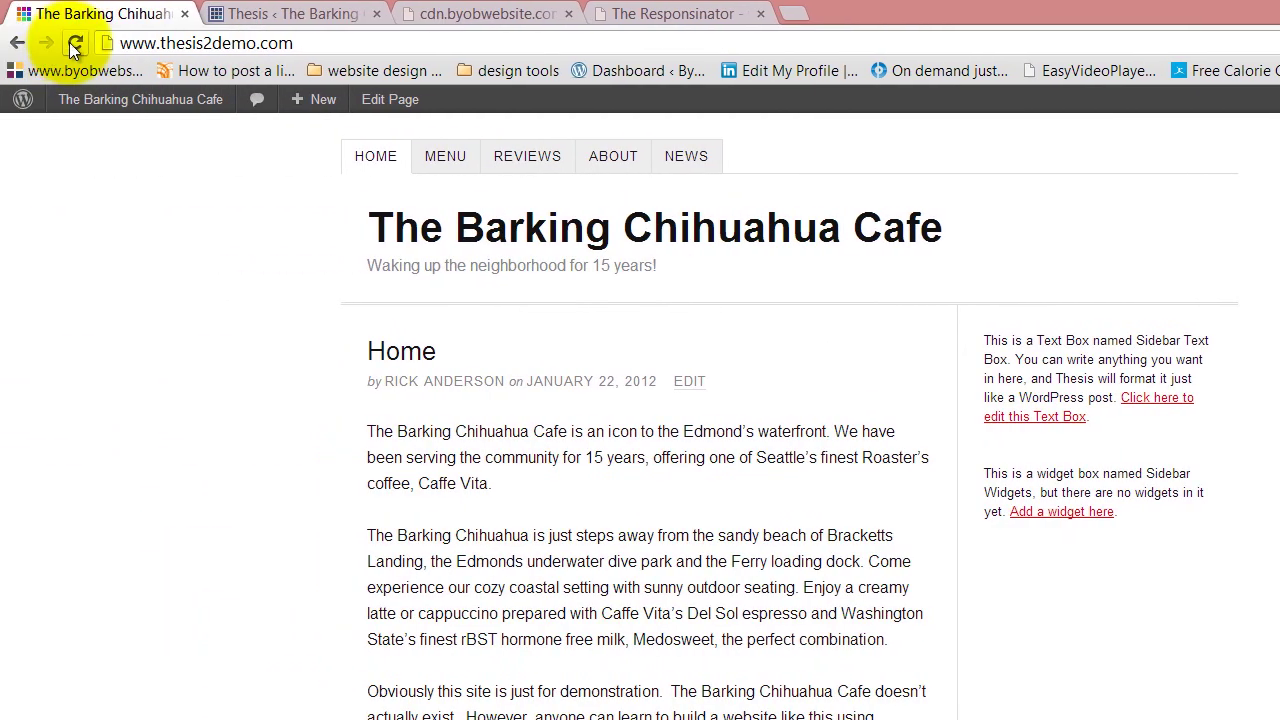
pyautogui.click(74, 45)
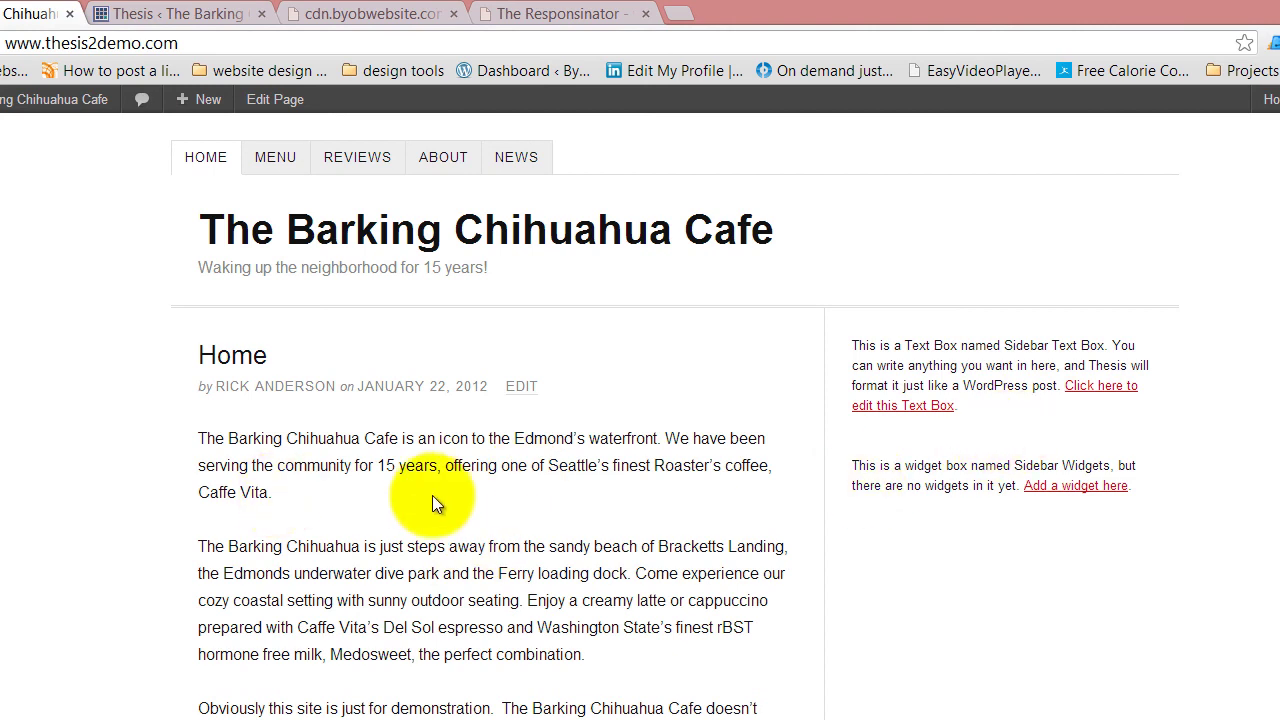
pyautogui.scroll(-2, 477, 491)
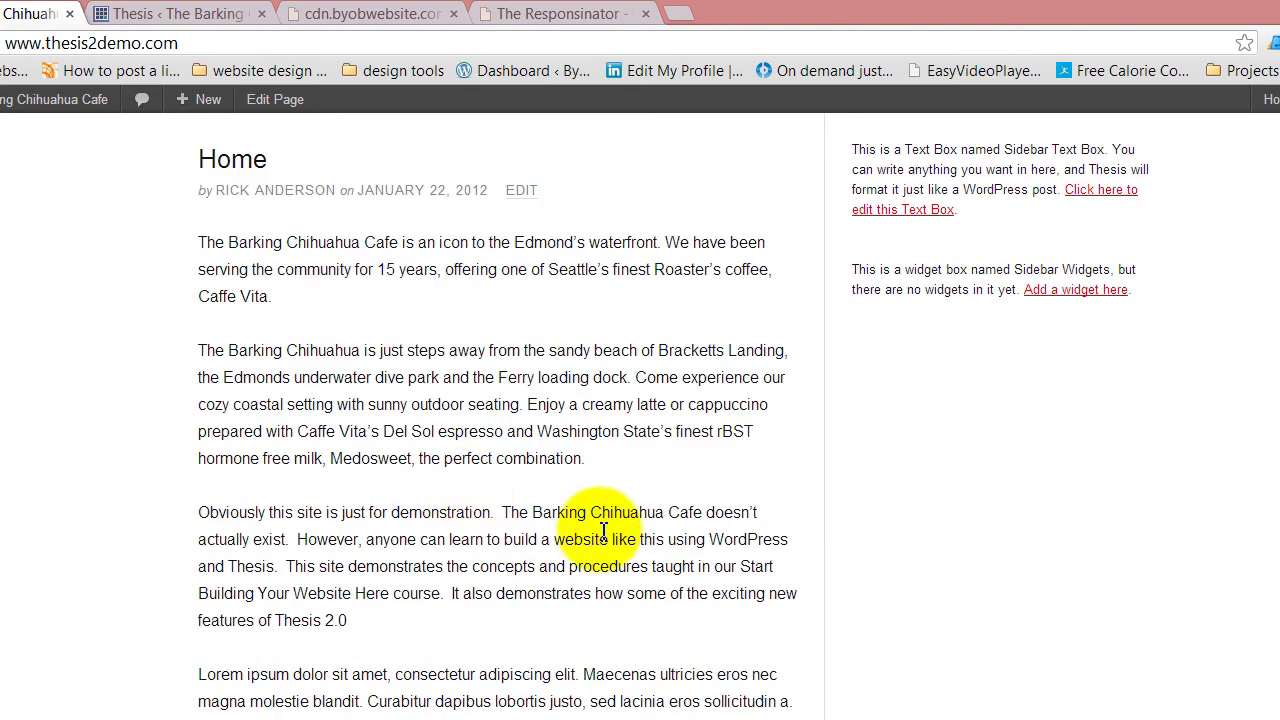
pyautogui.scroll(2, 574, 478)
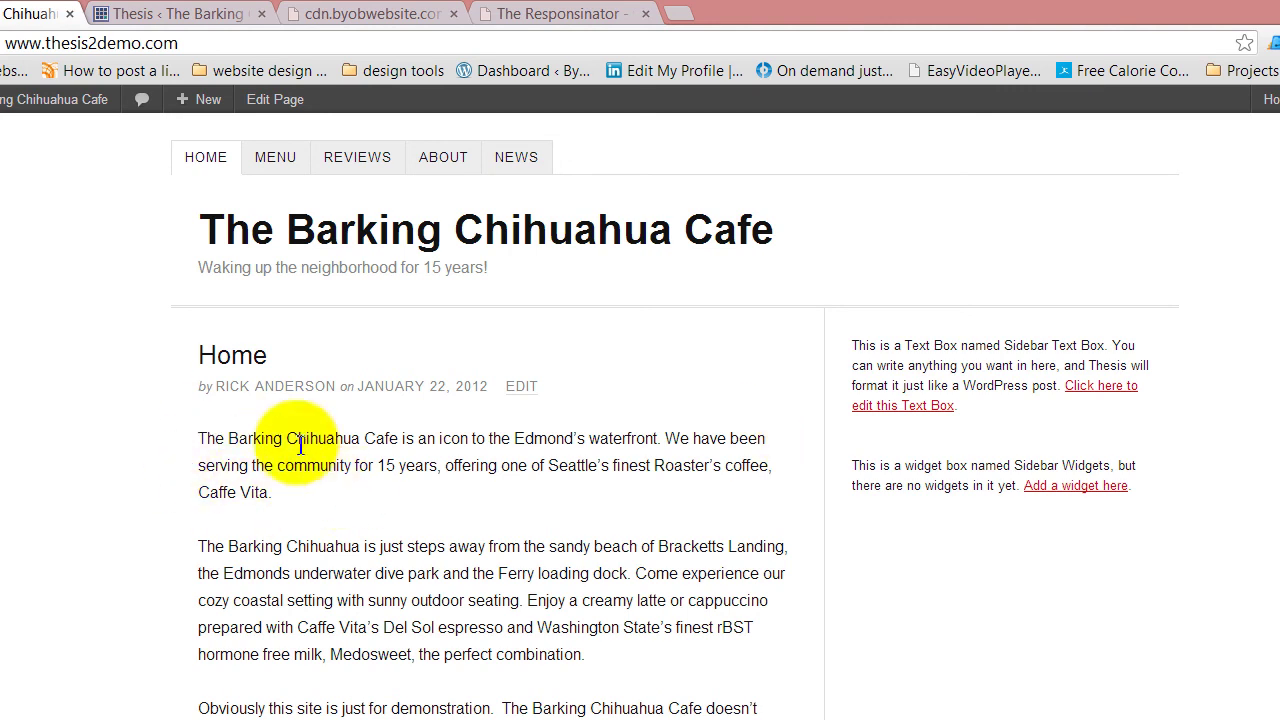
pyautogui.scroll(-2, 268, 530)
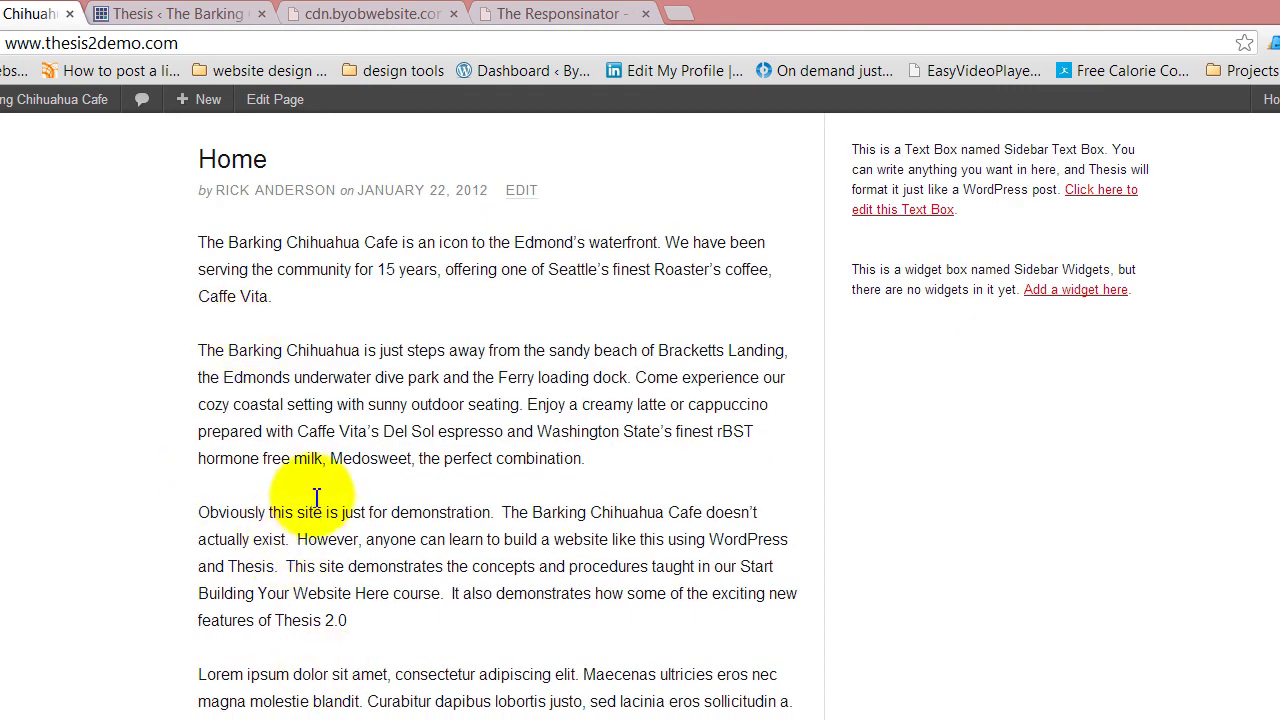
pyautogui.scroll(2, 316, 513)
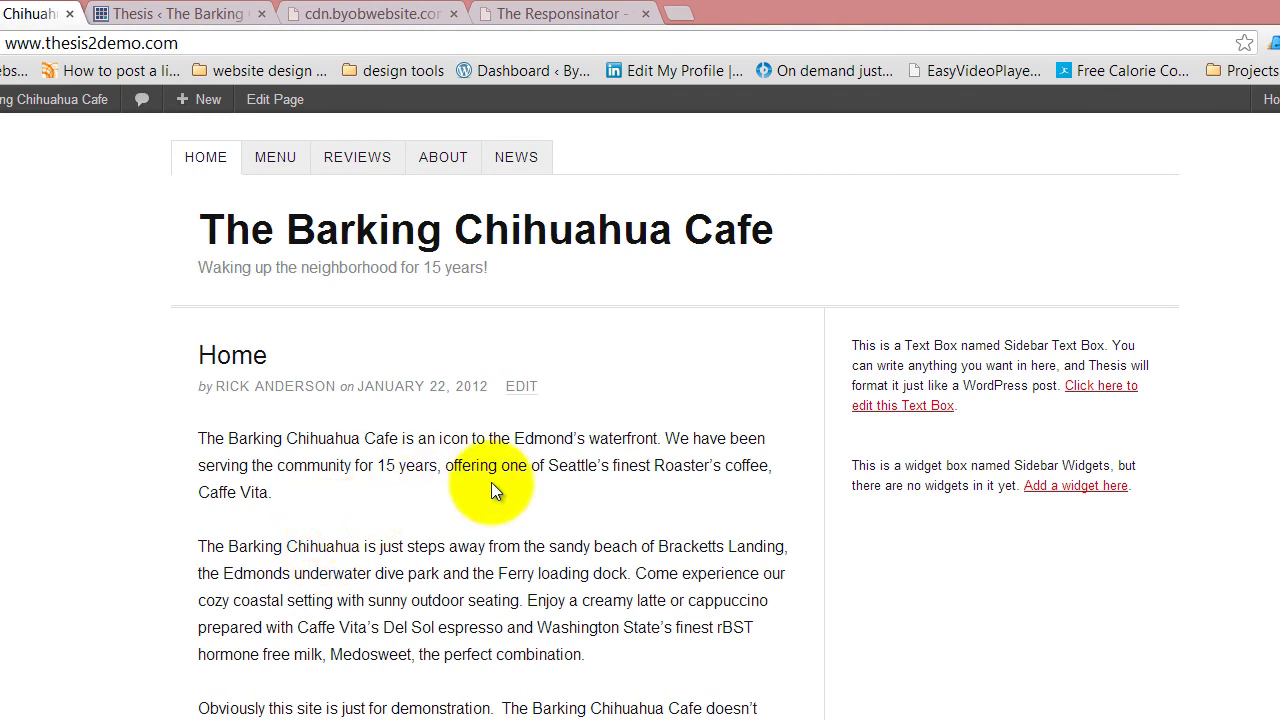
pyautogui.scroll(-2, 491, 482)
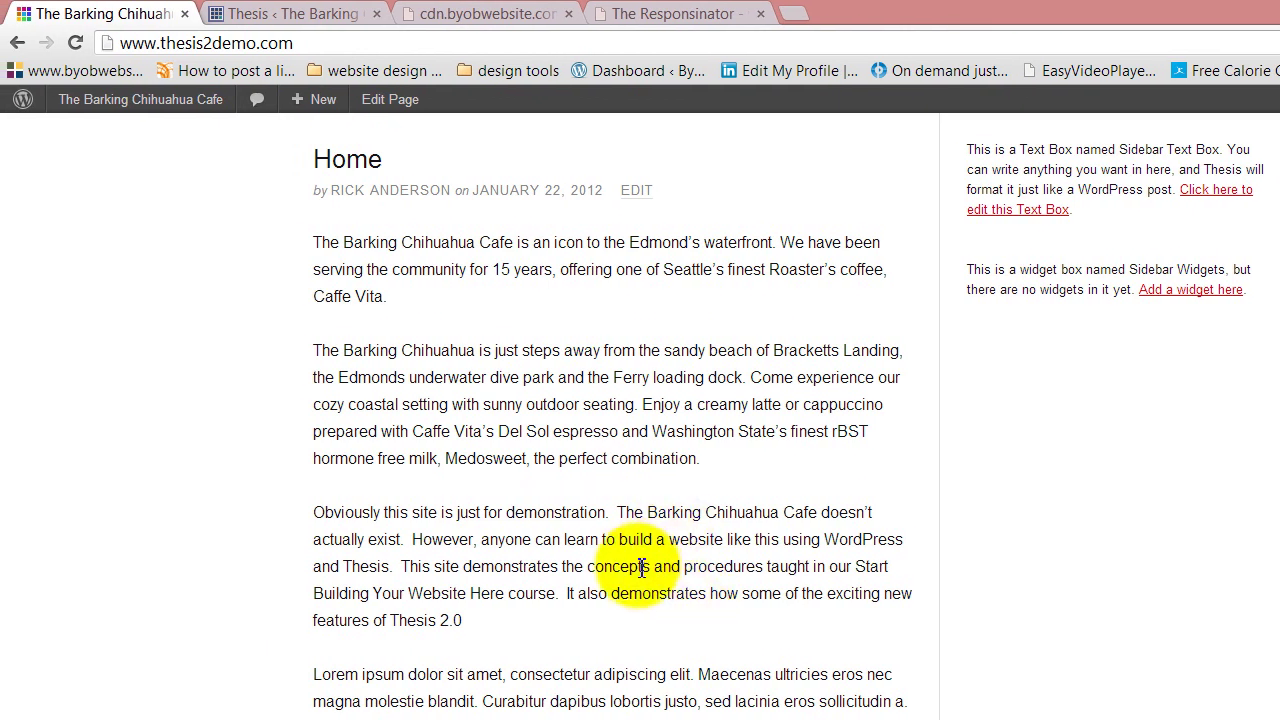
pyautogui.scroll(2, 641, 568)
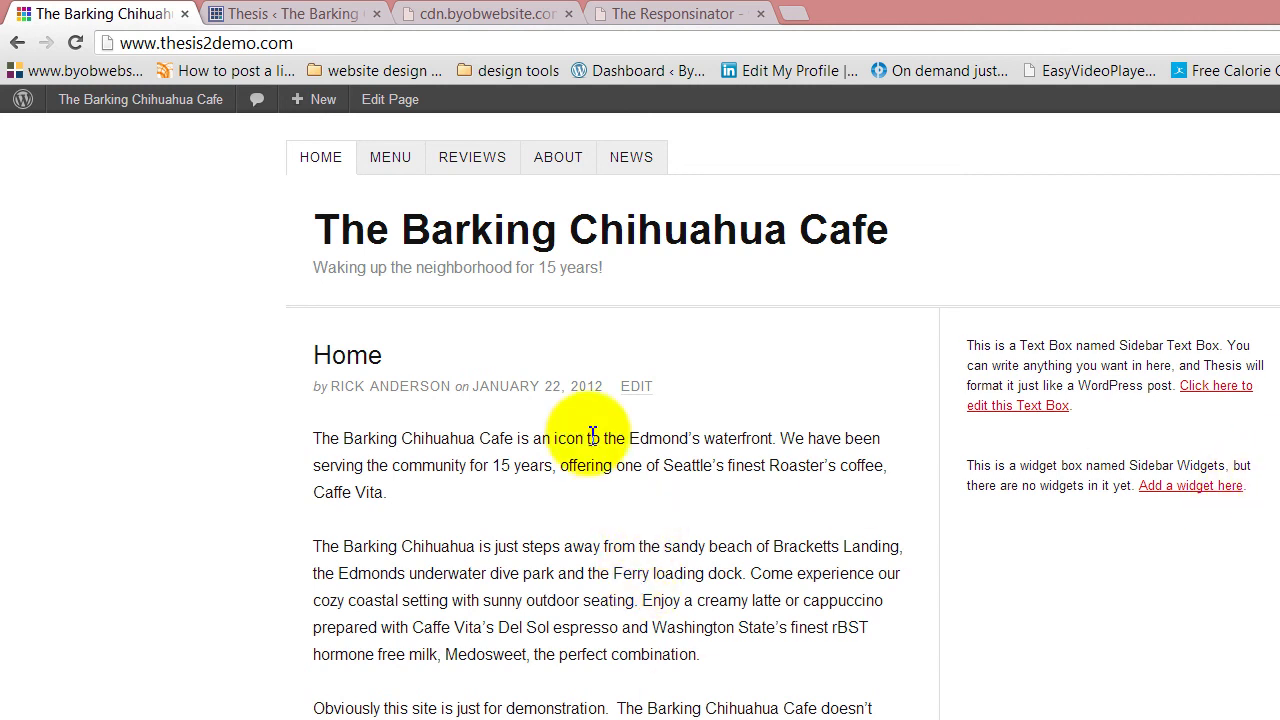
# Switch the skin's two-column layout to content on the right, save it, and reload the cafe home page.
pyautogui.click(320, 14)
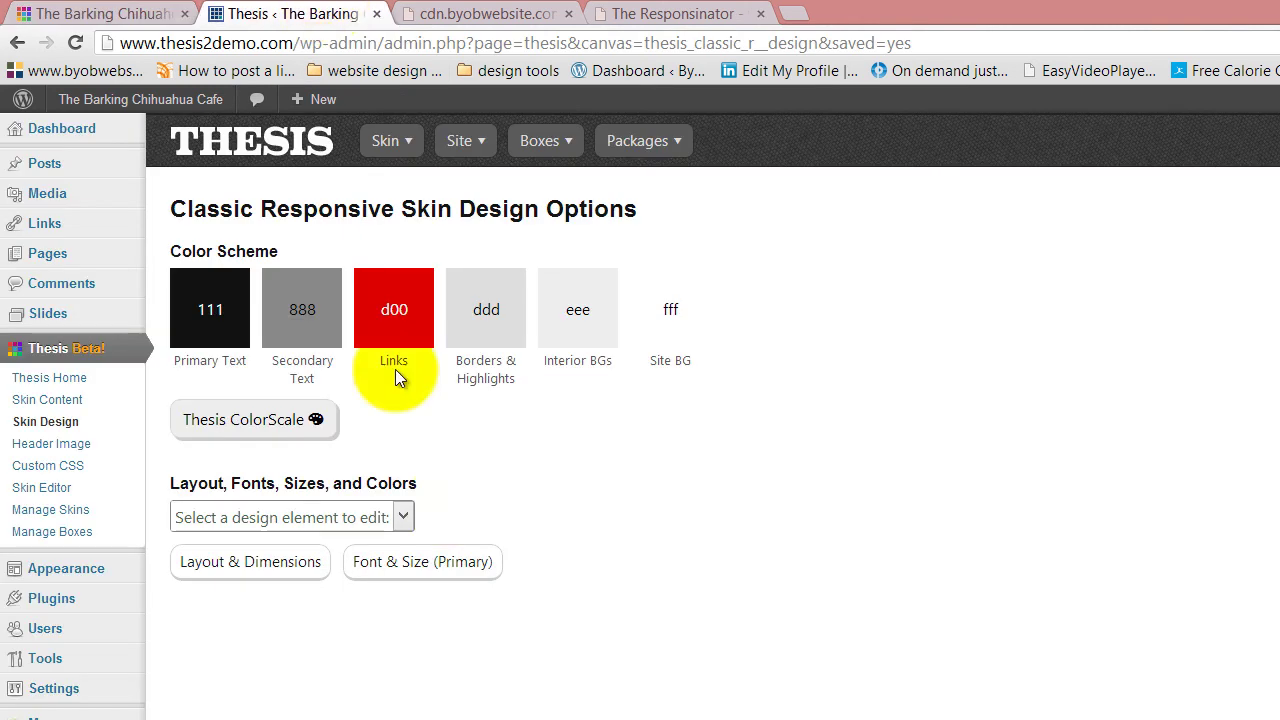
pyautogui.click(230, 566)
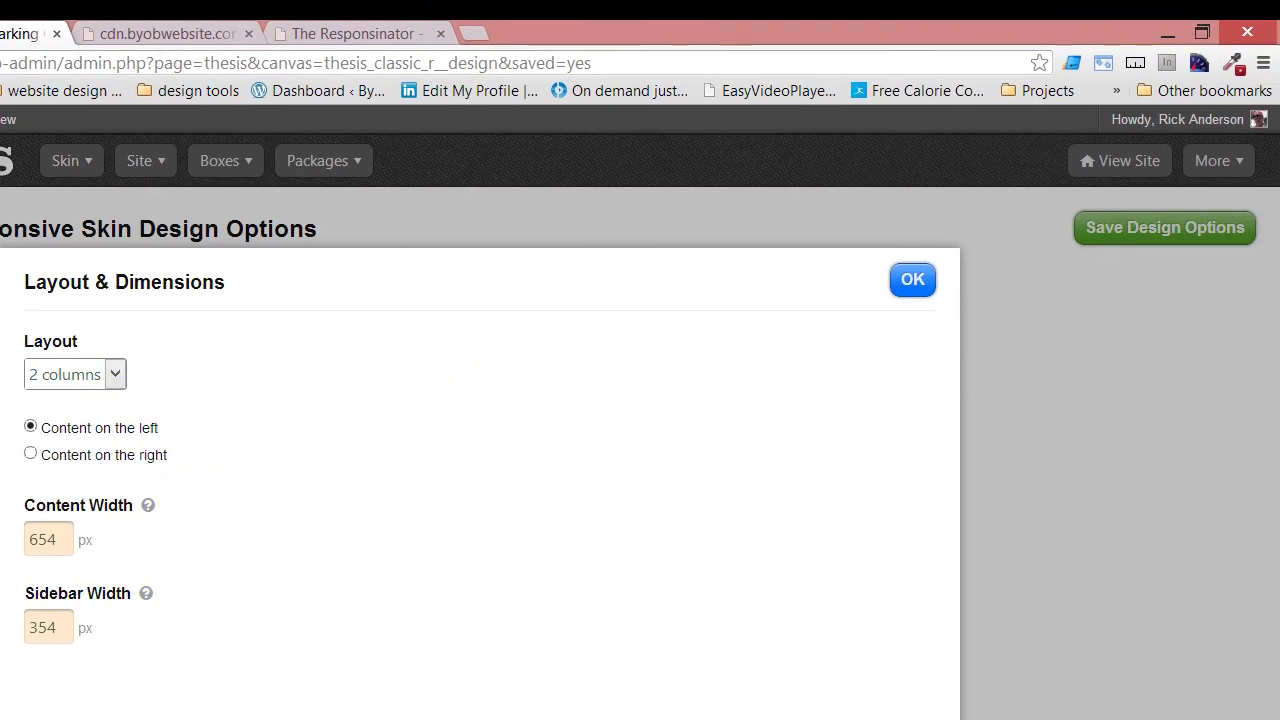
pyautogui.click(32, 457)
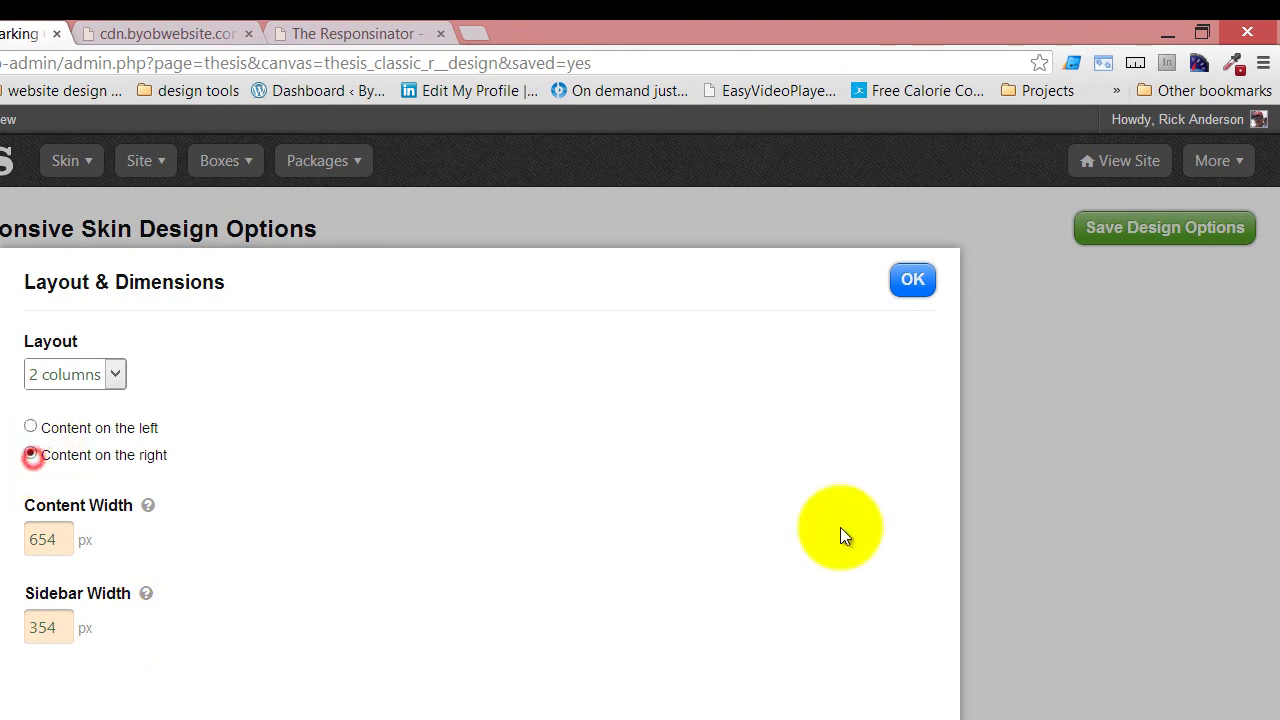
pyautogui.click(910, 284)
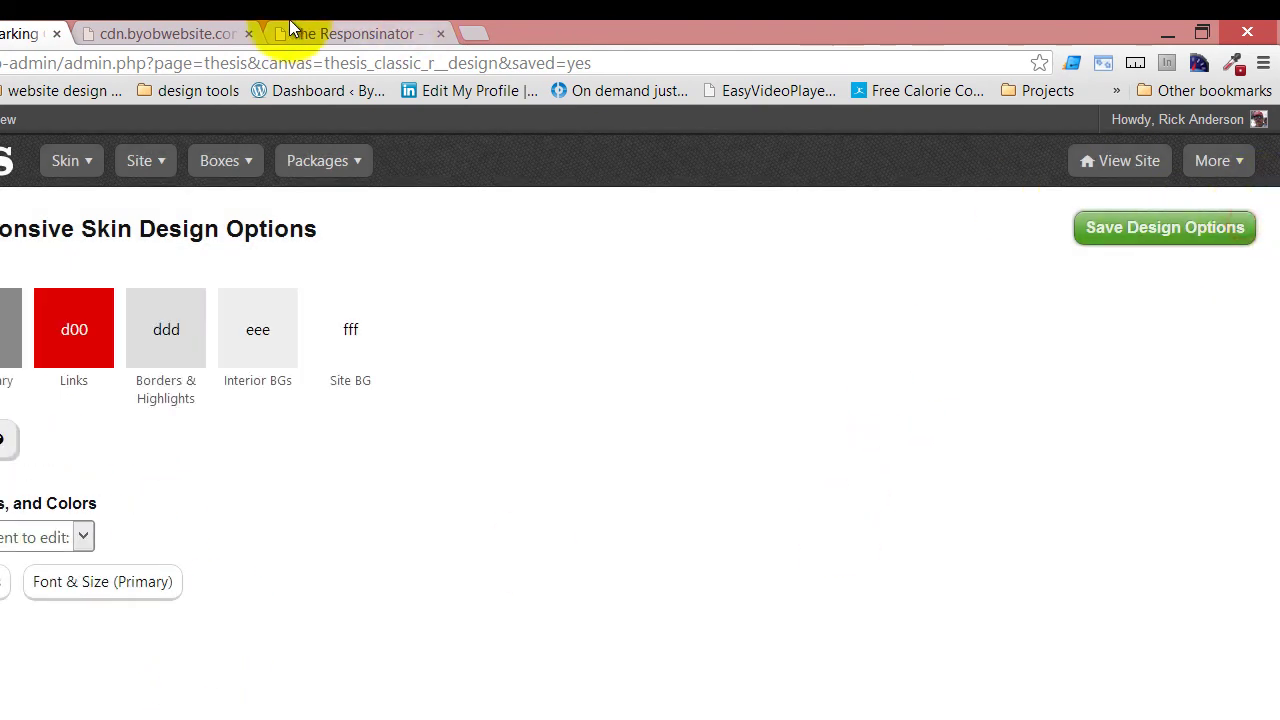
pyautogui.click(127, 34)
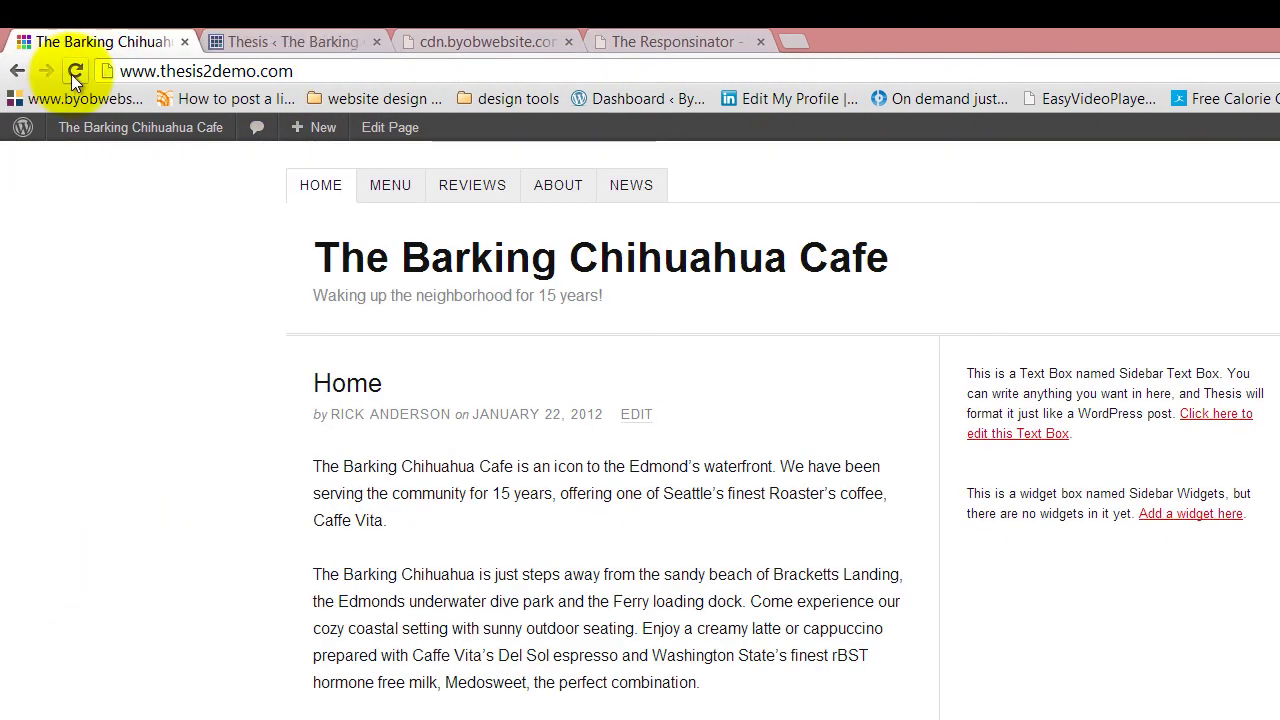
pyautogui.click(71, 74)
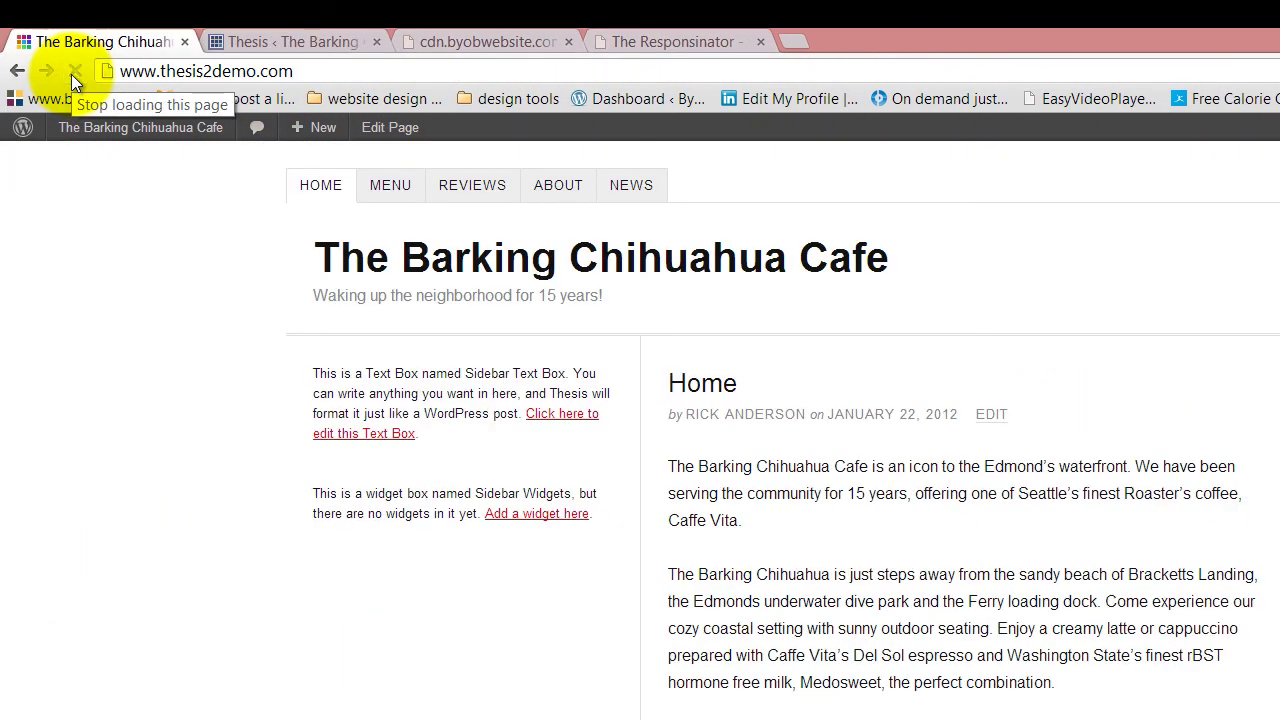
# Set the two-column layout back to content on the left, save the design options, and refresh the cafe home page.
pyautogui.click(267, 40)
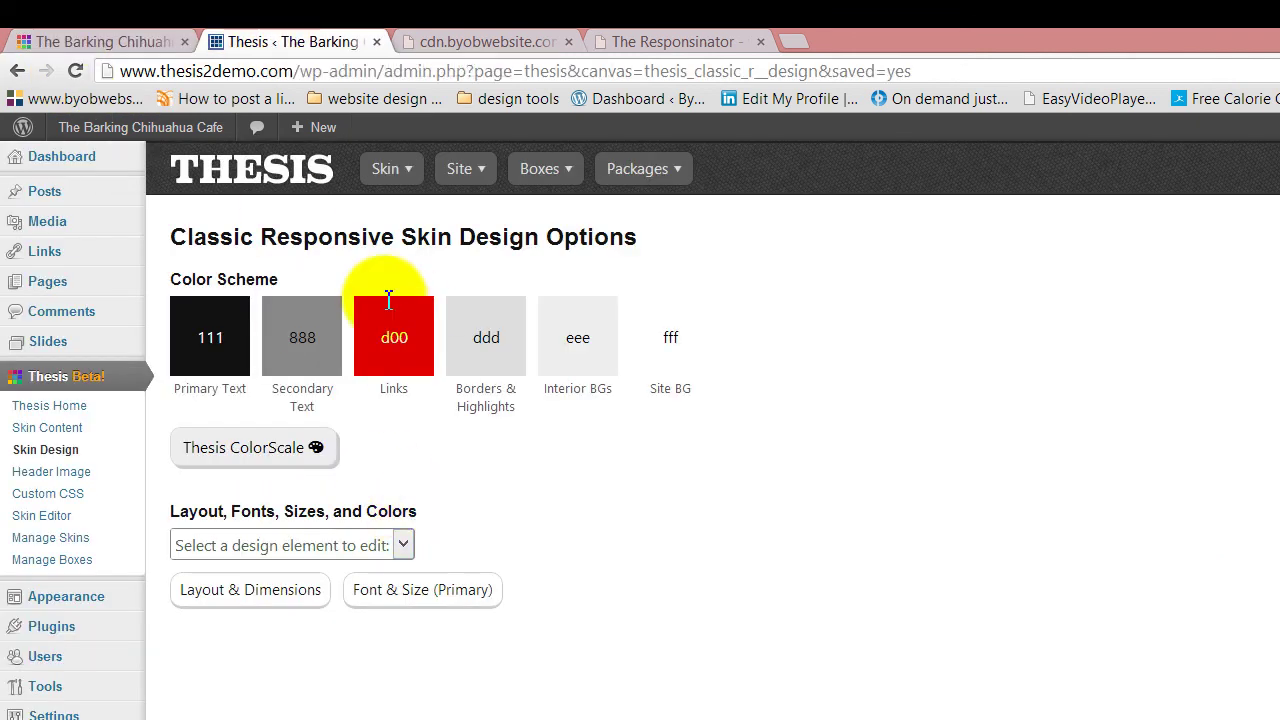
pyautogui.click(259, 604)
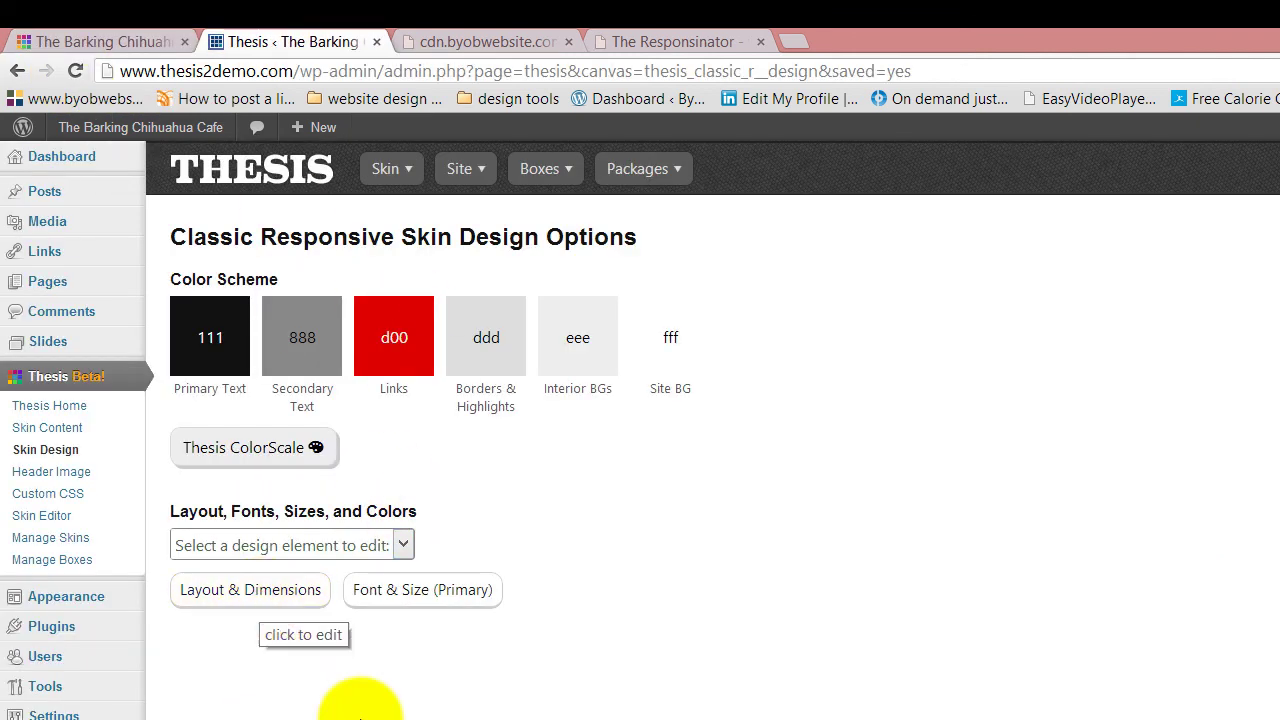
pyautogui.click(273, 590)
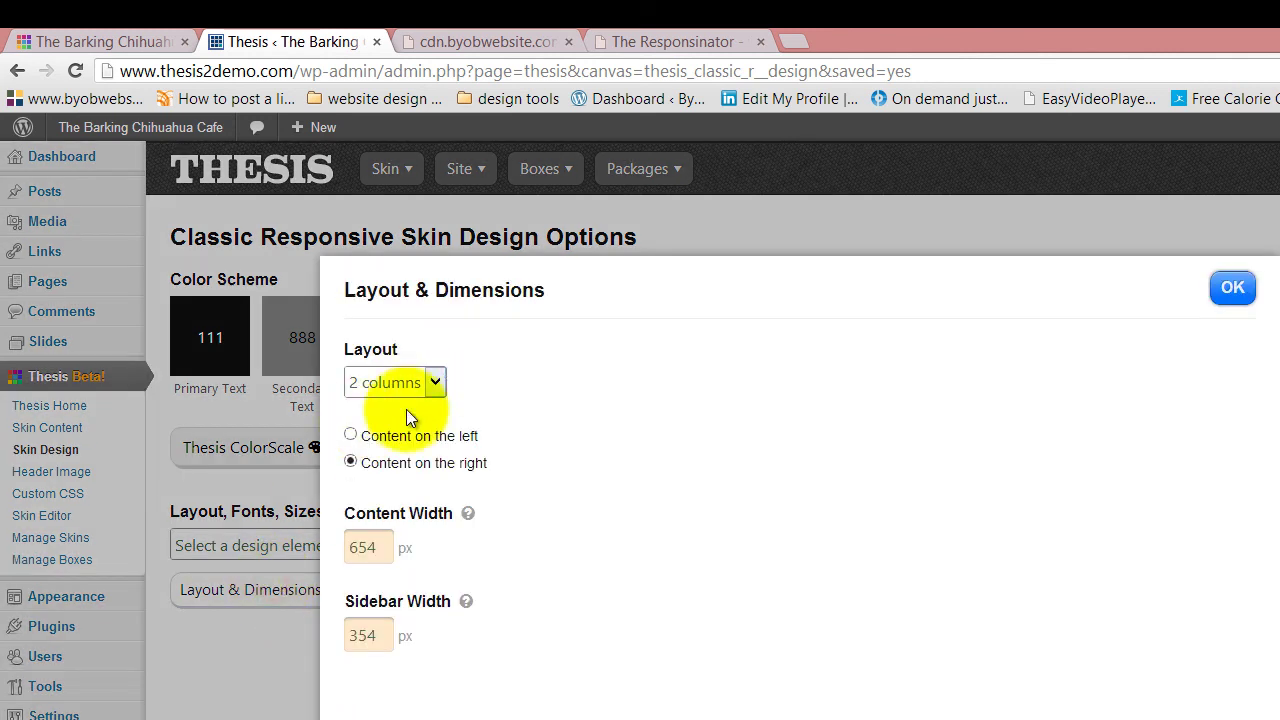
pyautogui.click(351, 436)
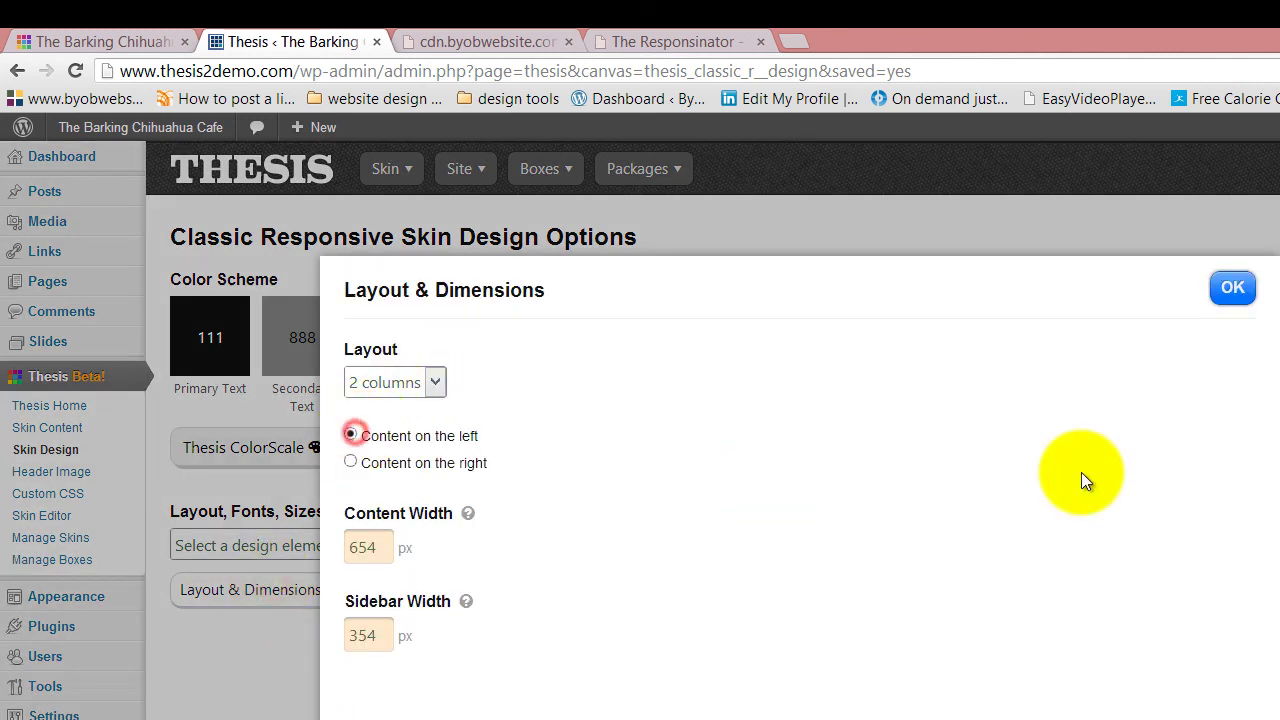
pyautogui.click(1220, 290)
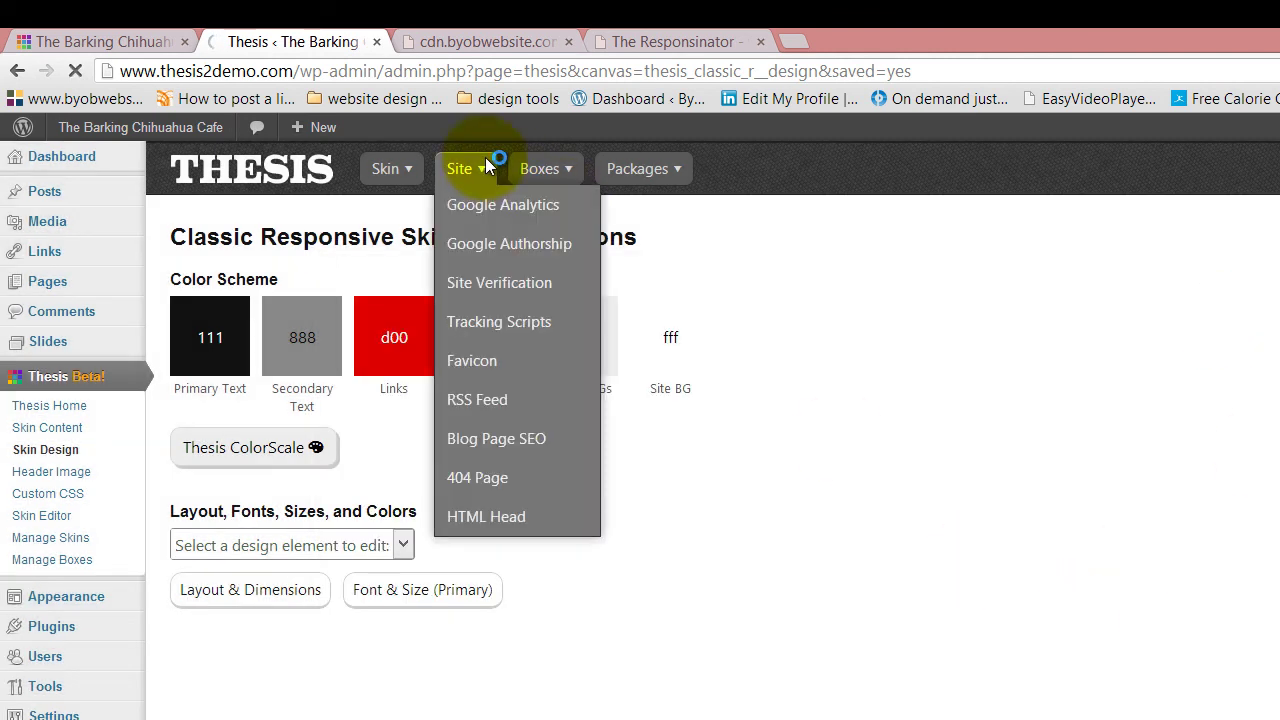
pyautogui.click(60, 41)
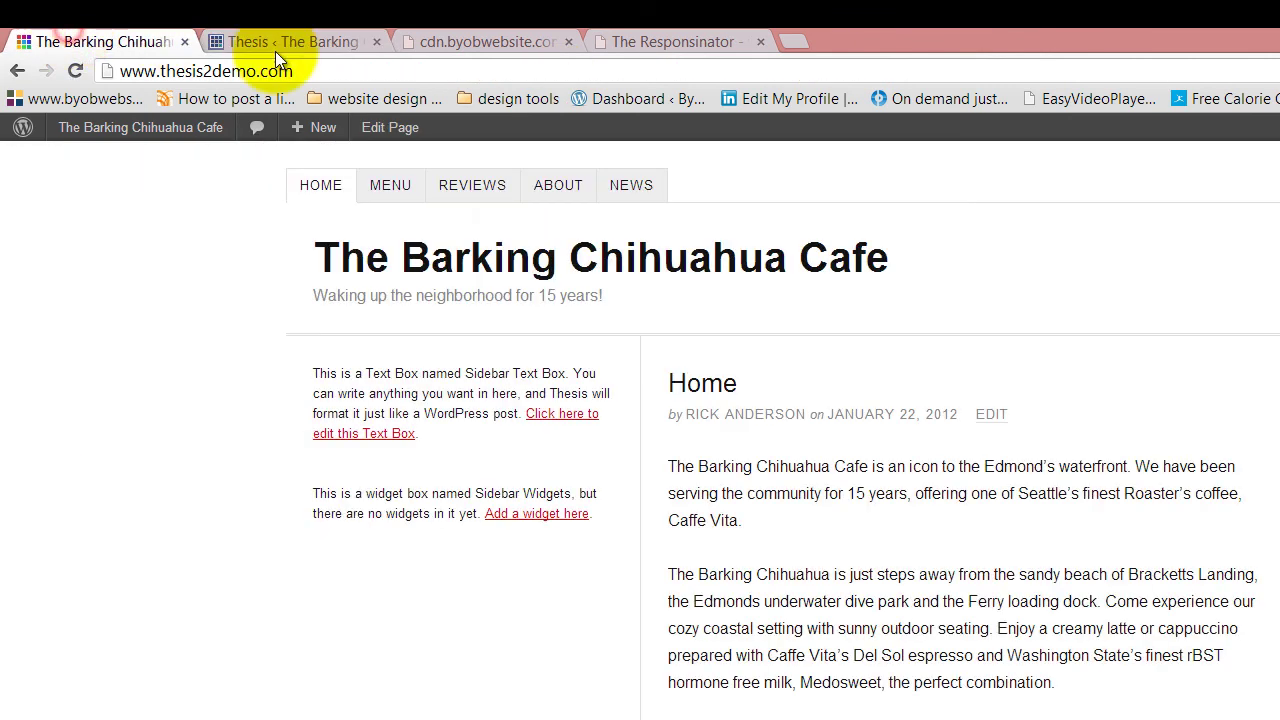
pyautogui.click(77, 69)
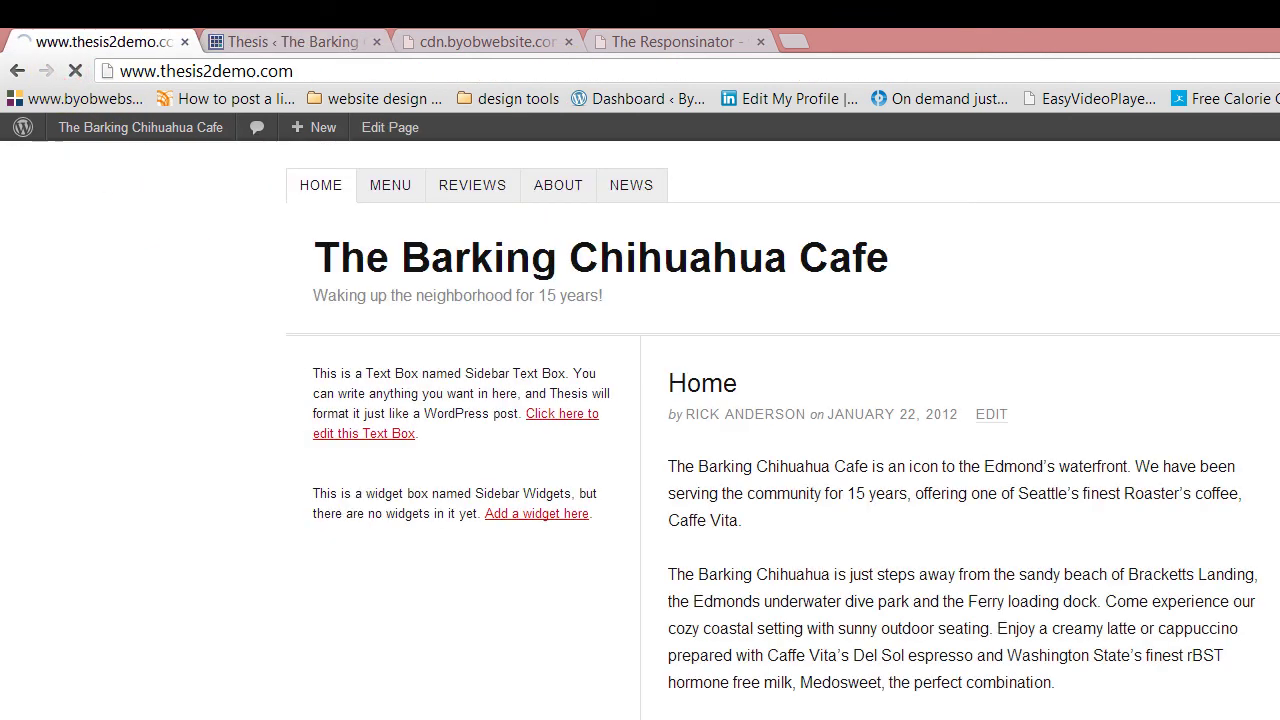